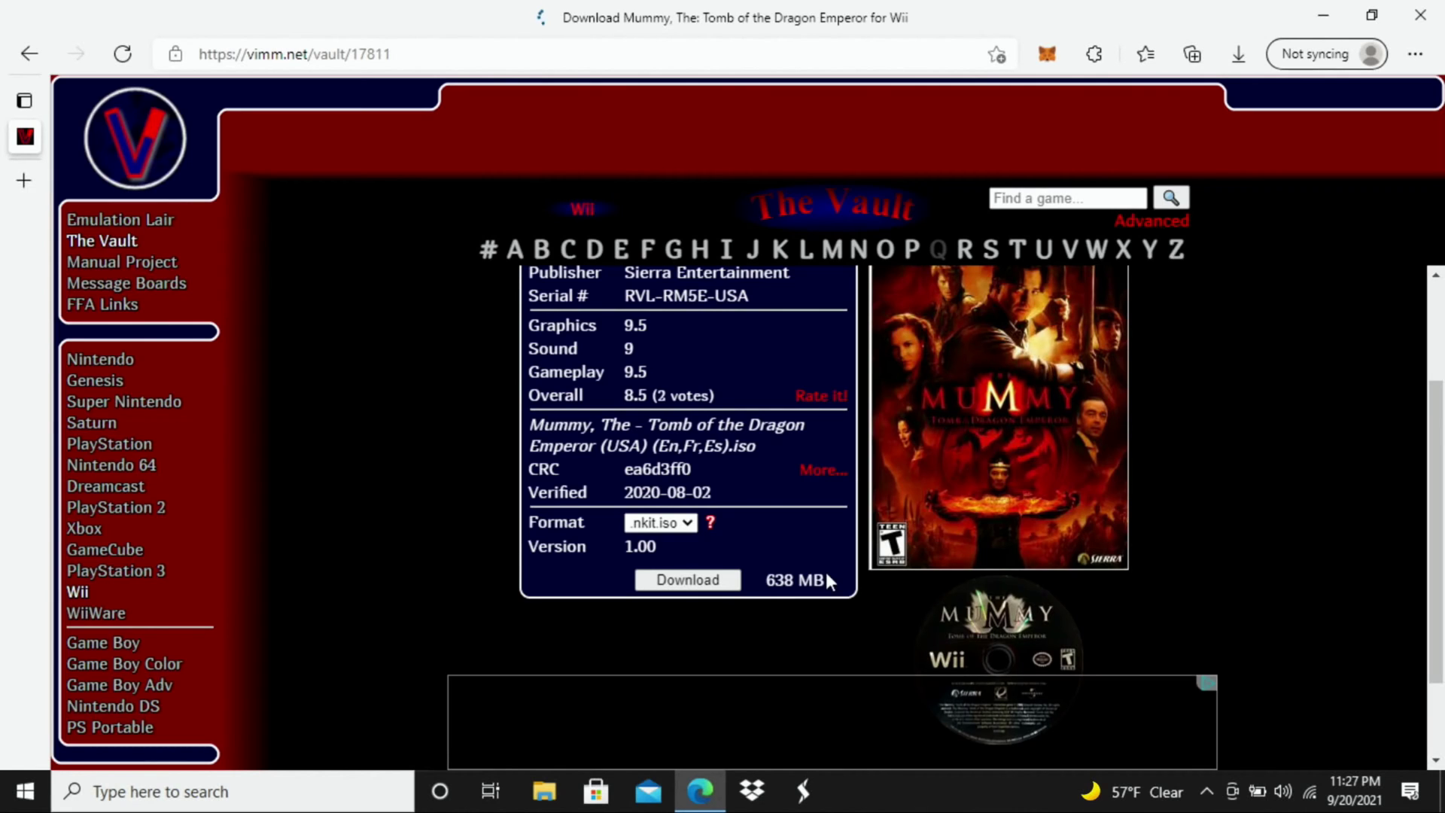
Download Mummy, The: Tomb of the Dragon Emperor for Wii in the .nkit.iso format.
click(688, 528)
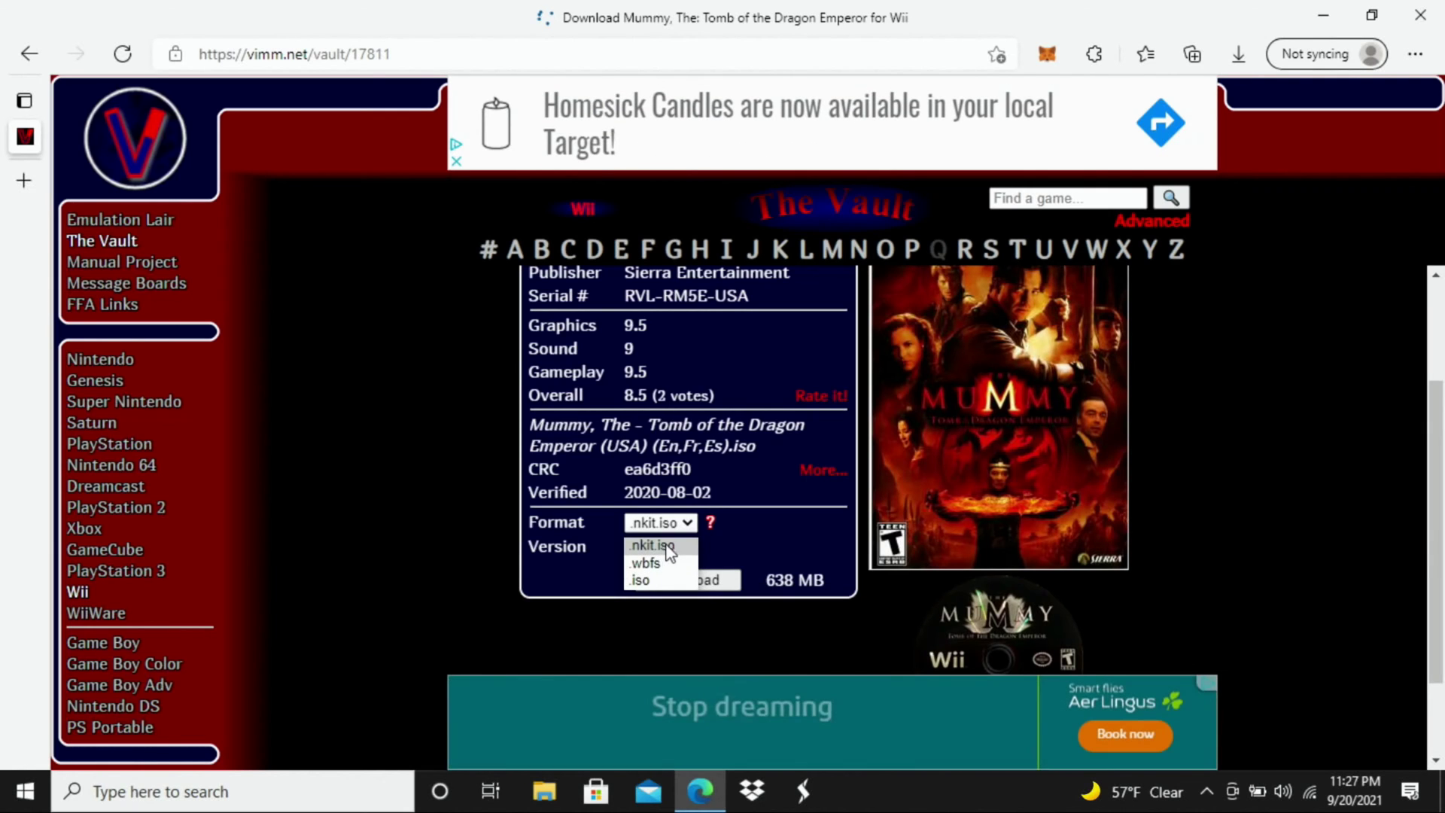
click(746, 540)
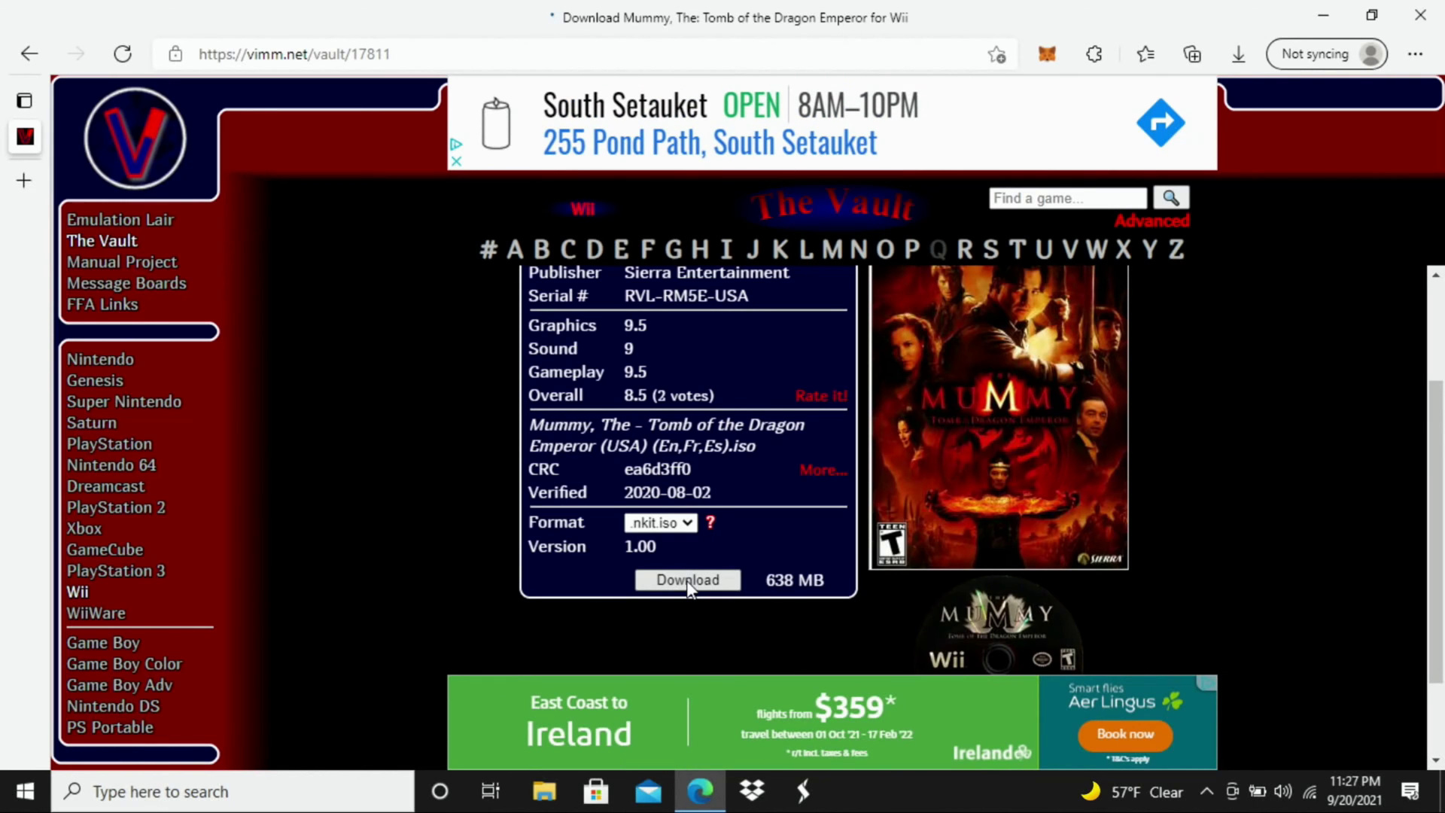
click(700, 554)
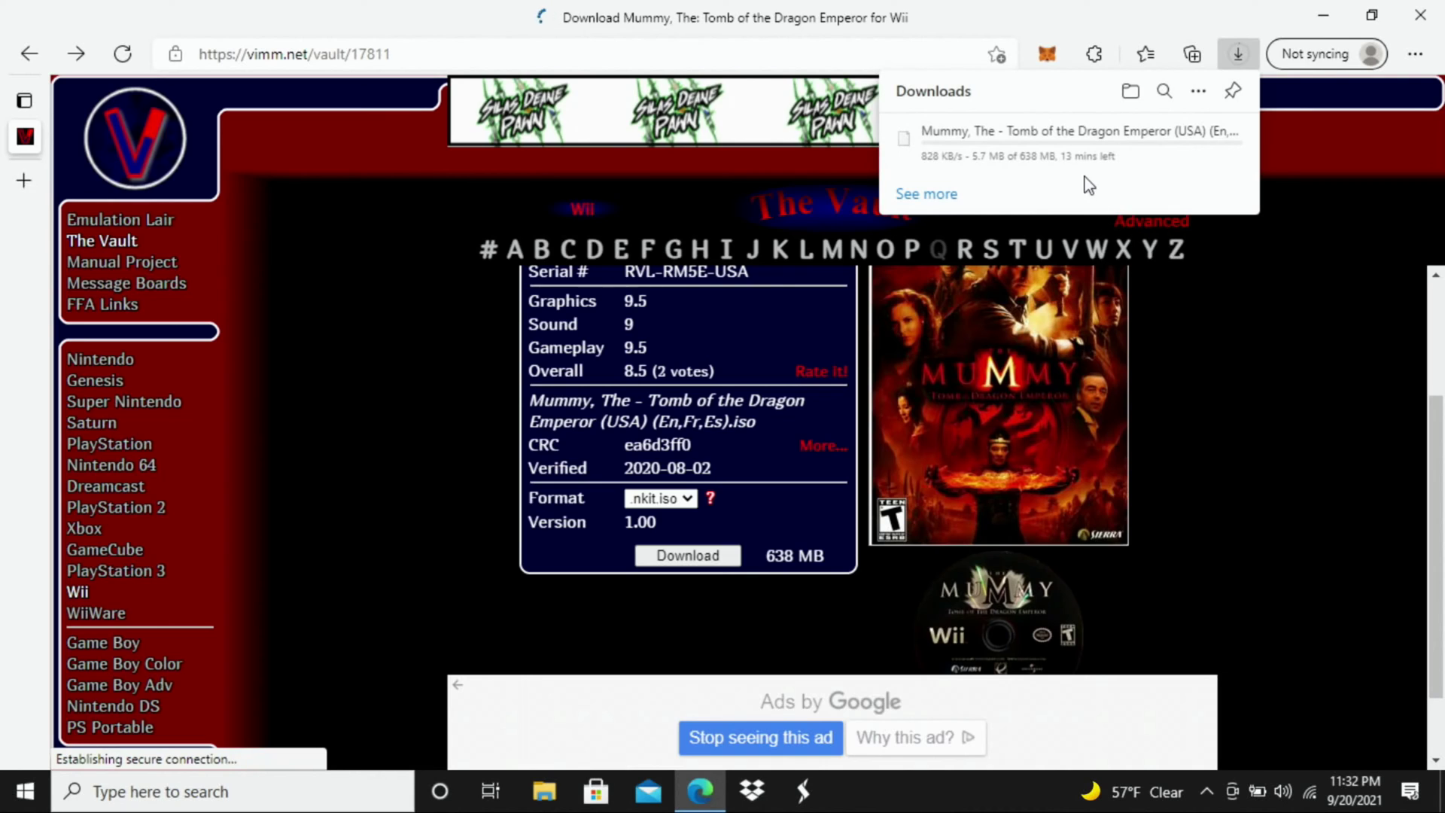
mouse_move(1089, 177)
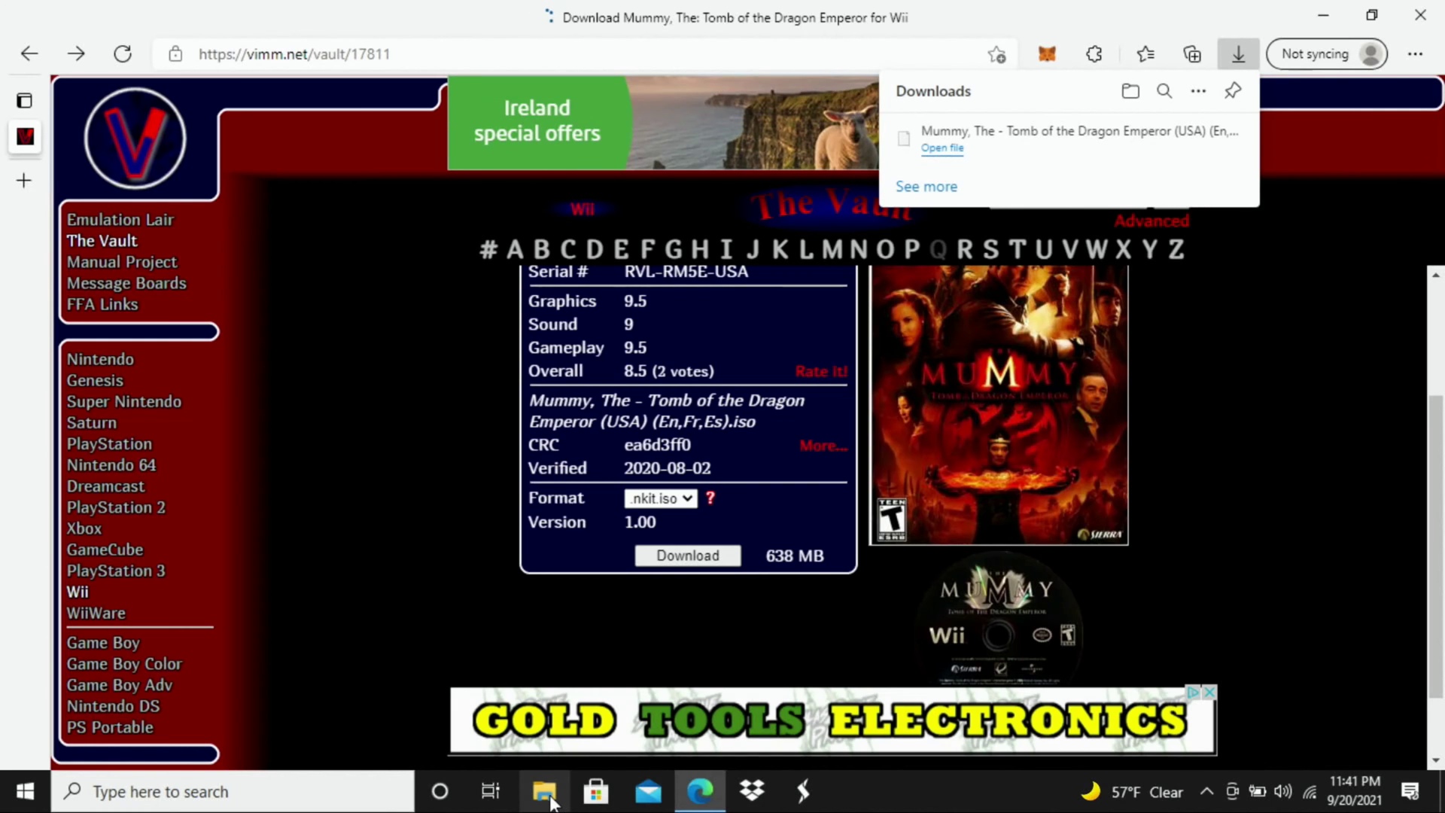
In File Explorer, extract the Mummy 7Z archive on the Samsung USB (E:) drive with 7-Zip into its own folder on E:\.
click(553, 801)
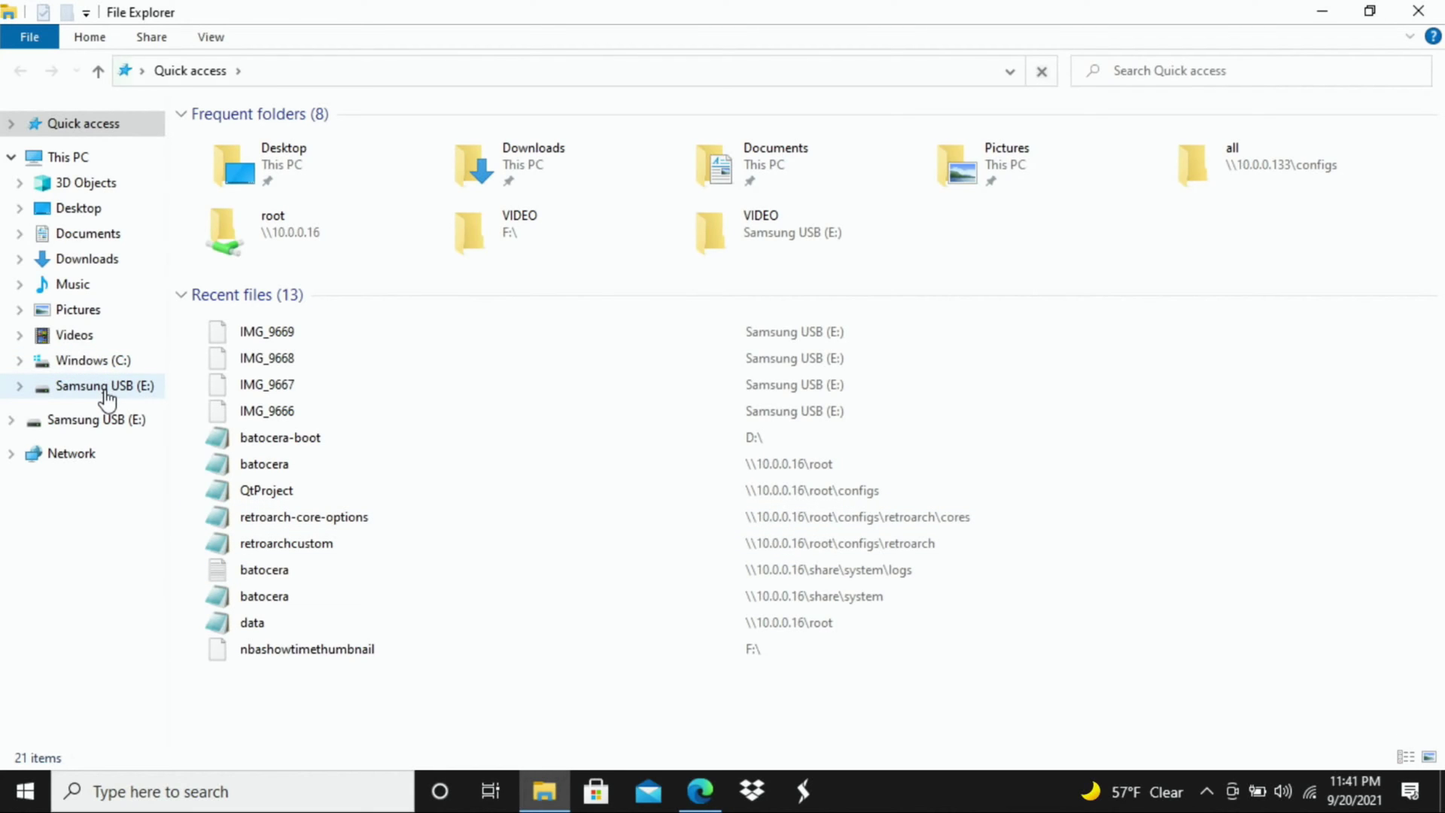
click(106, 392)
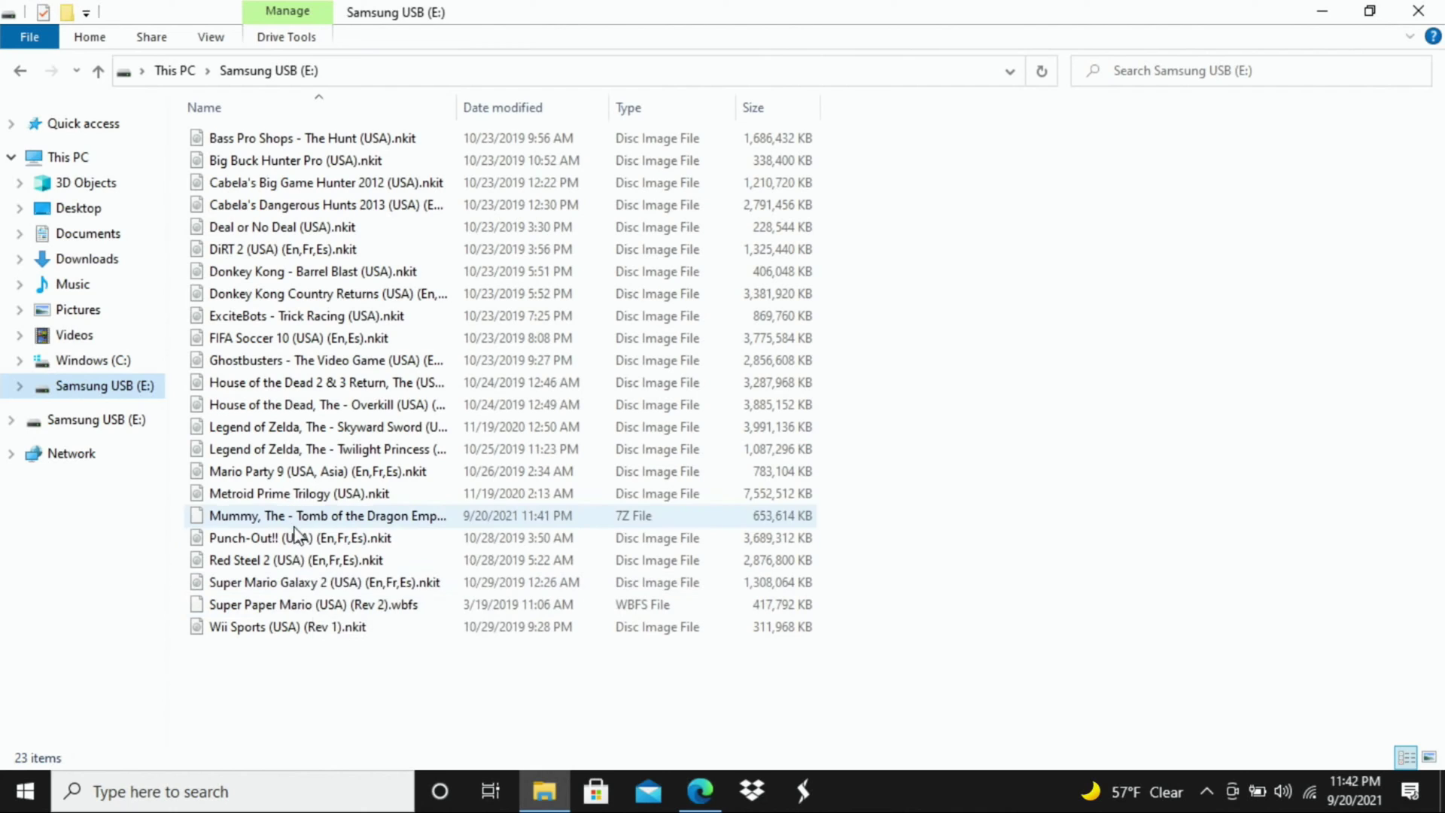
click(409, 518)
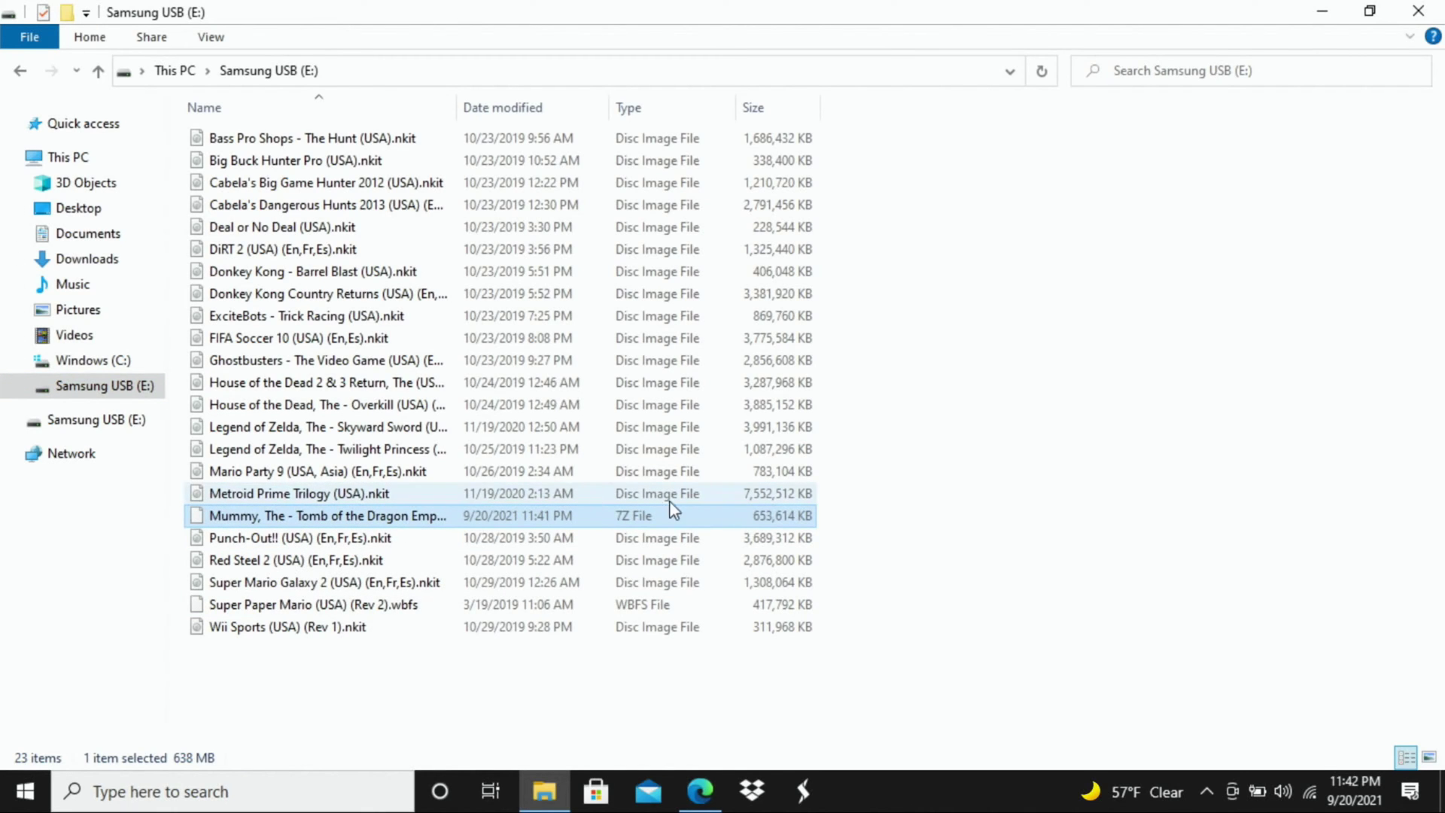
right_click(461, 525)
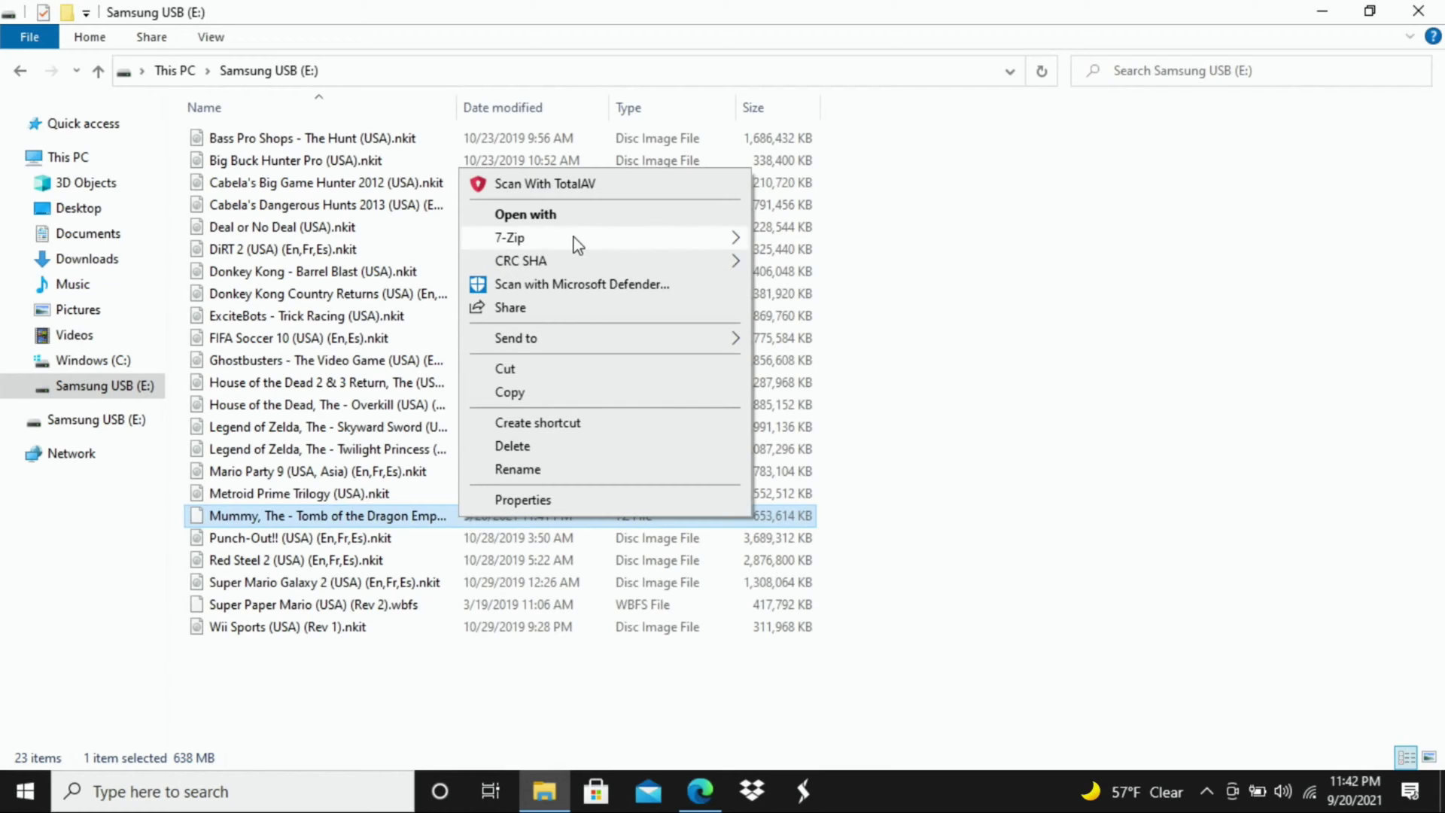
mouse_move(577, 245)
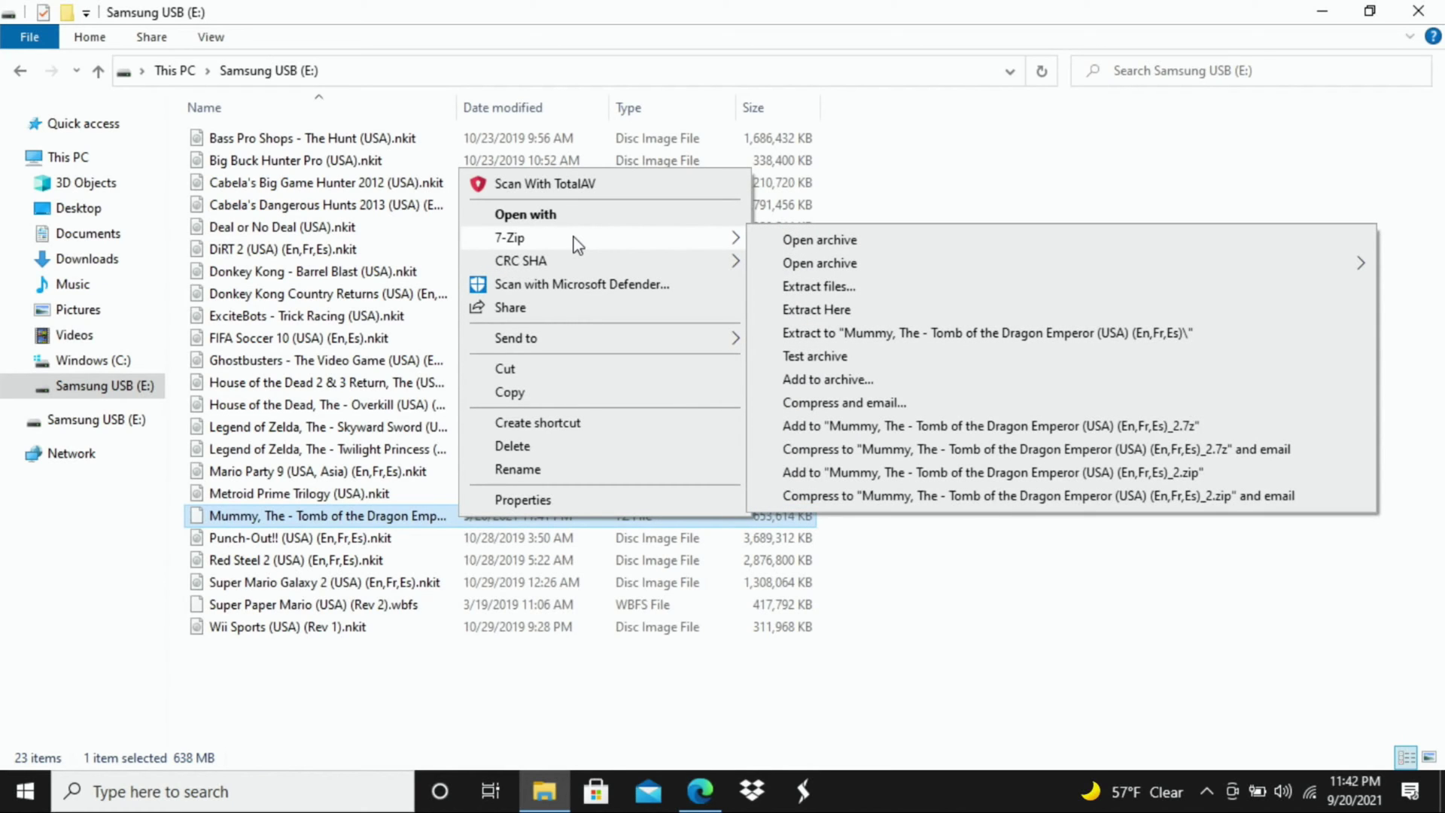
click(846, 289)
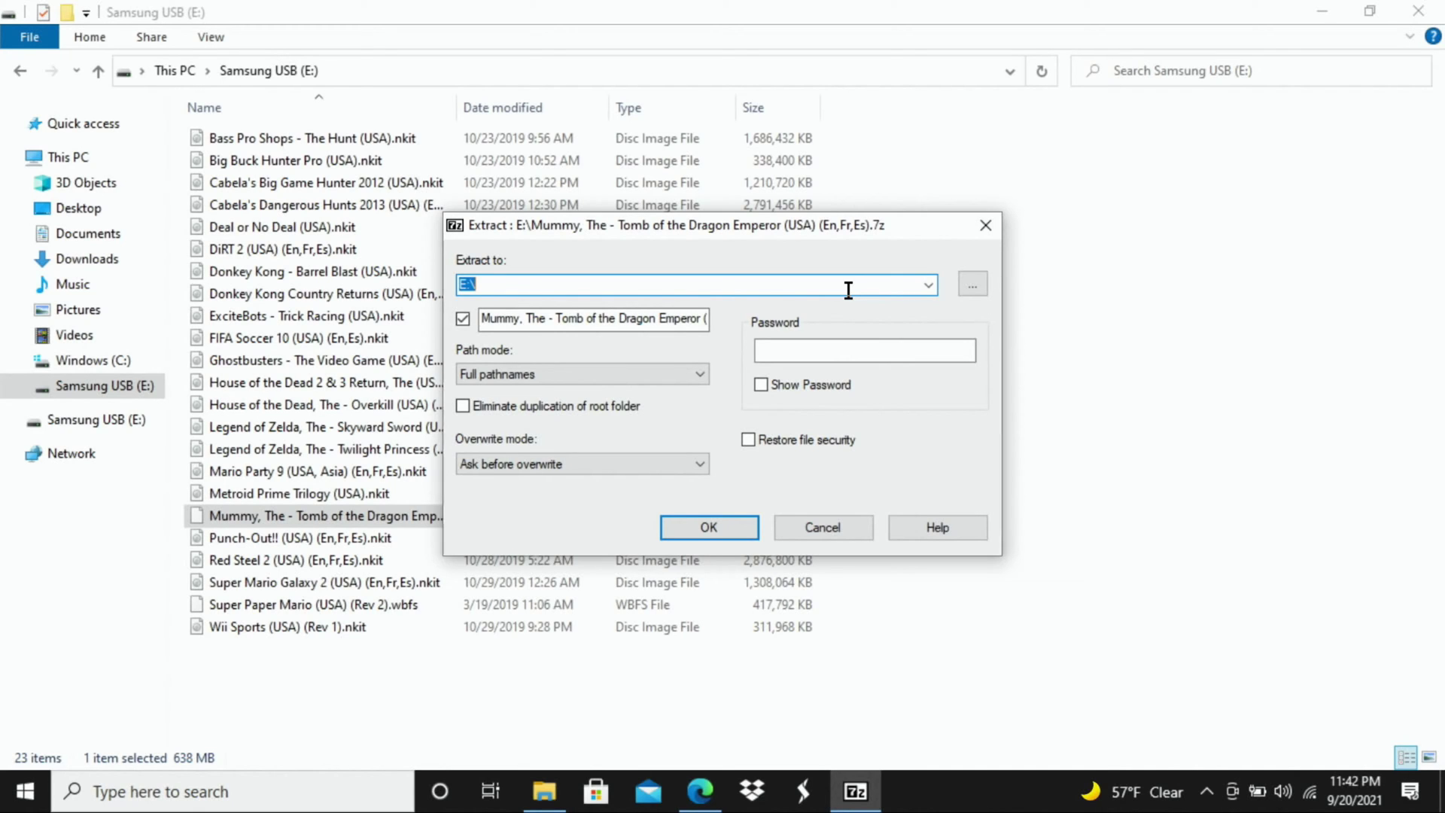
key(Return)
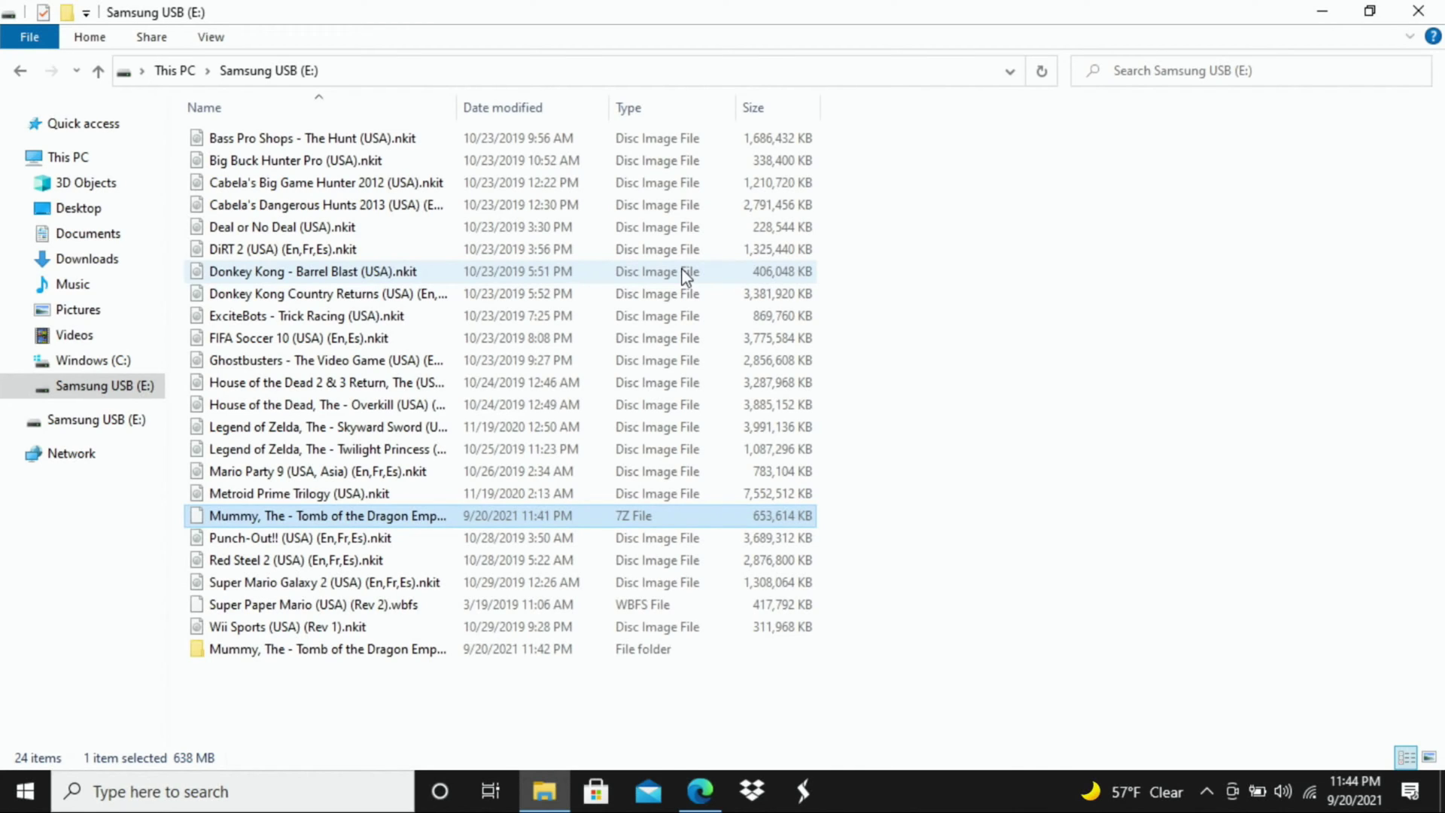
Permanently delete the Mummy 7Z archive from the Samsung USB drive, keeping the extracted folder.
click(385, 654)
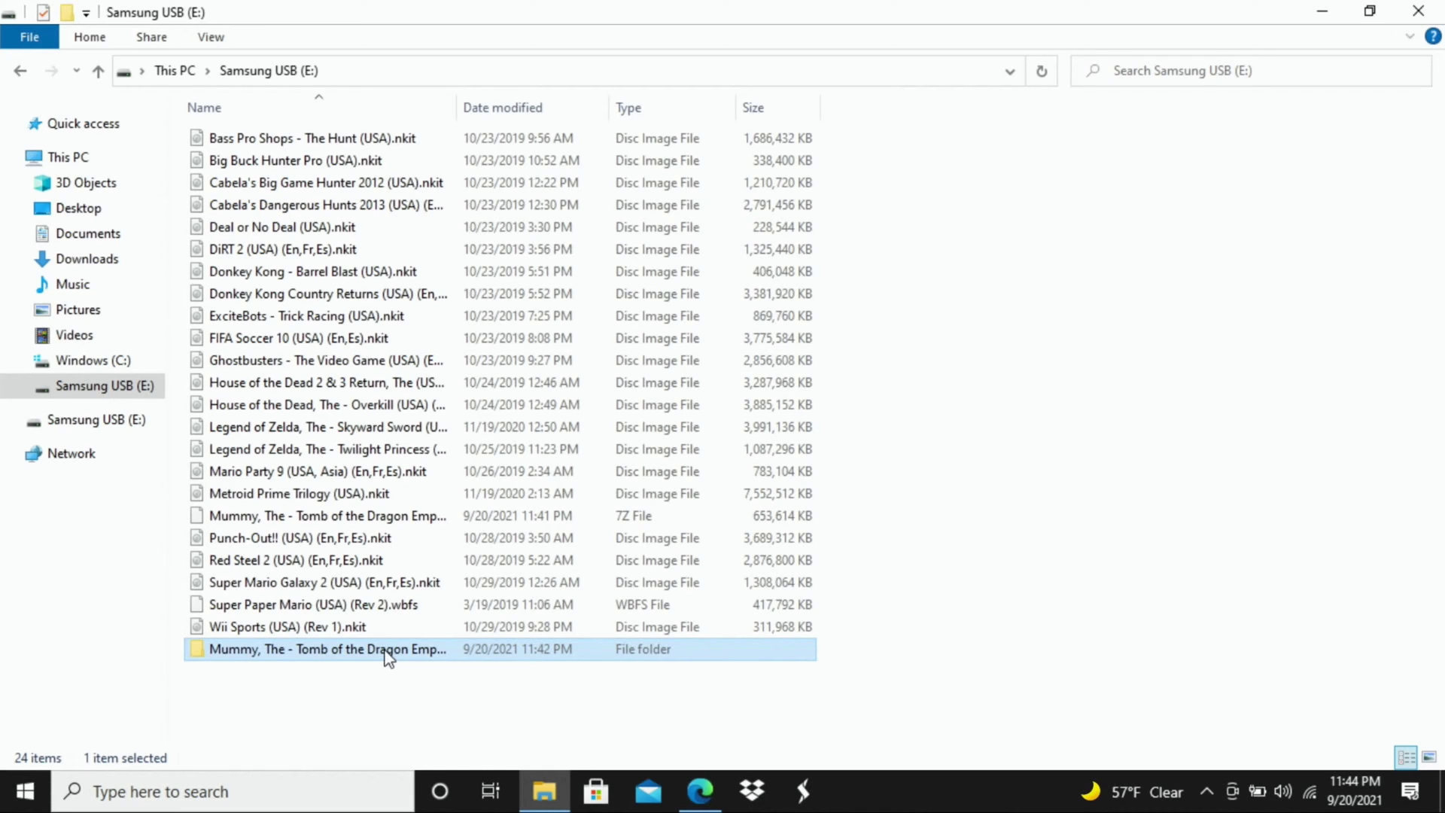
right_click(371, 525)
click(461, 451)
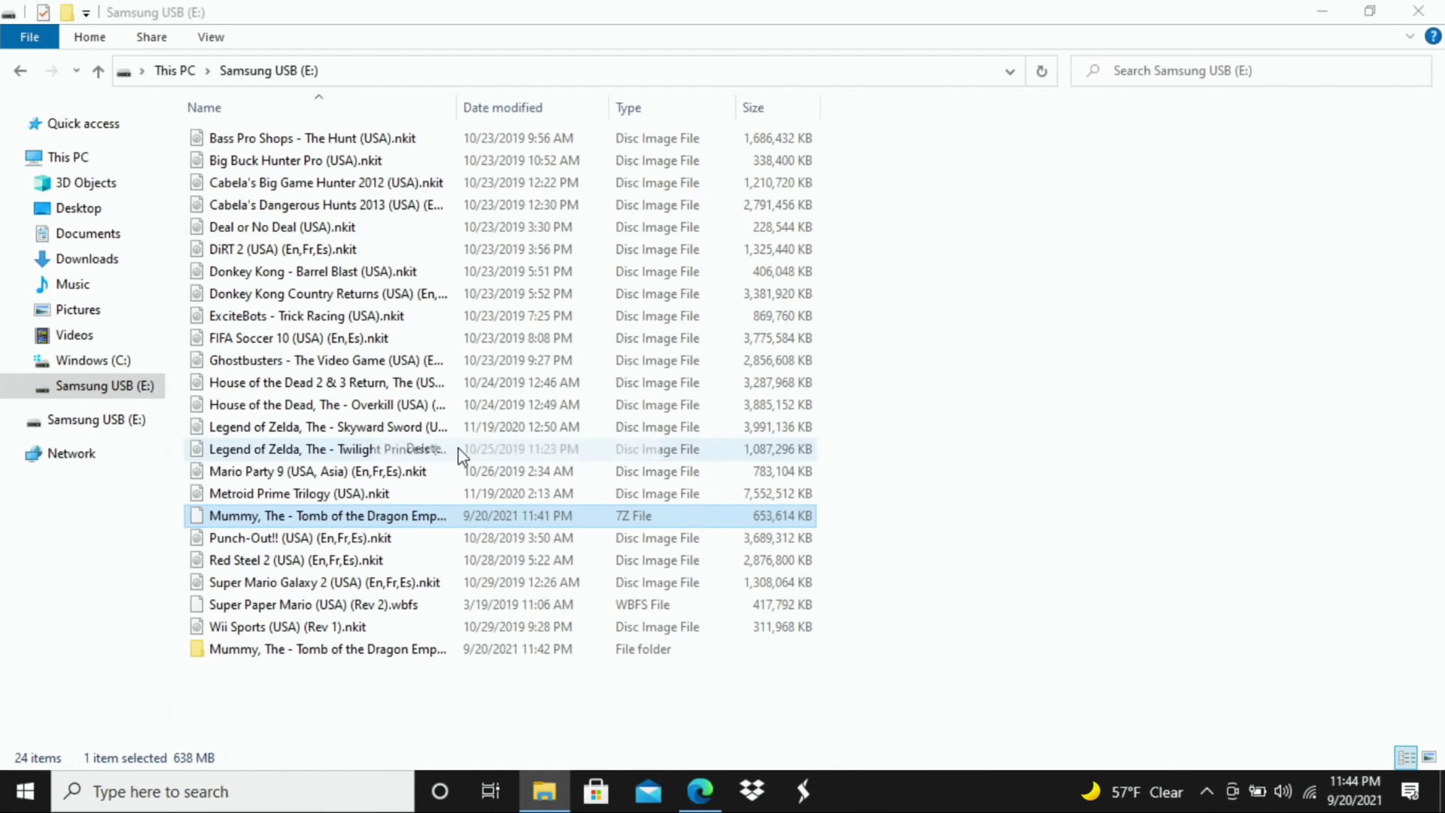
key(Return)
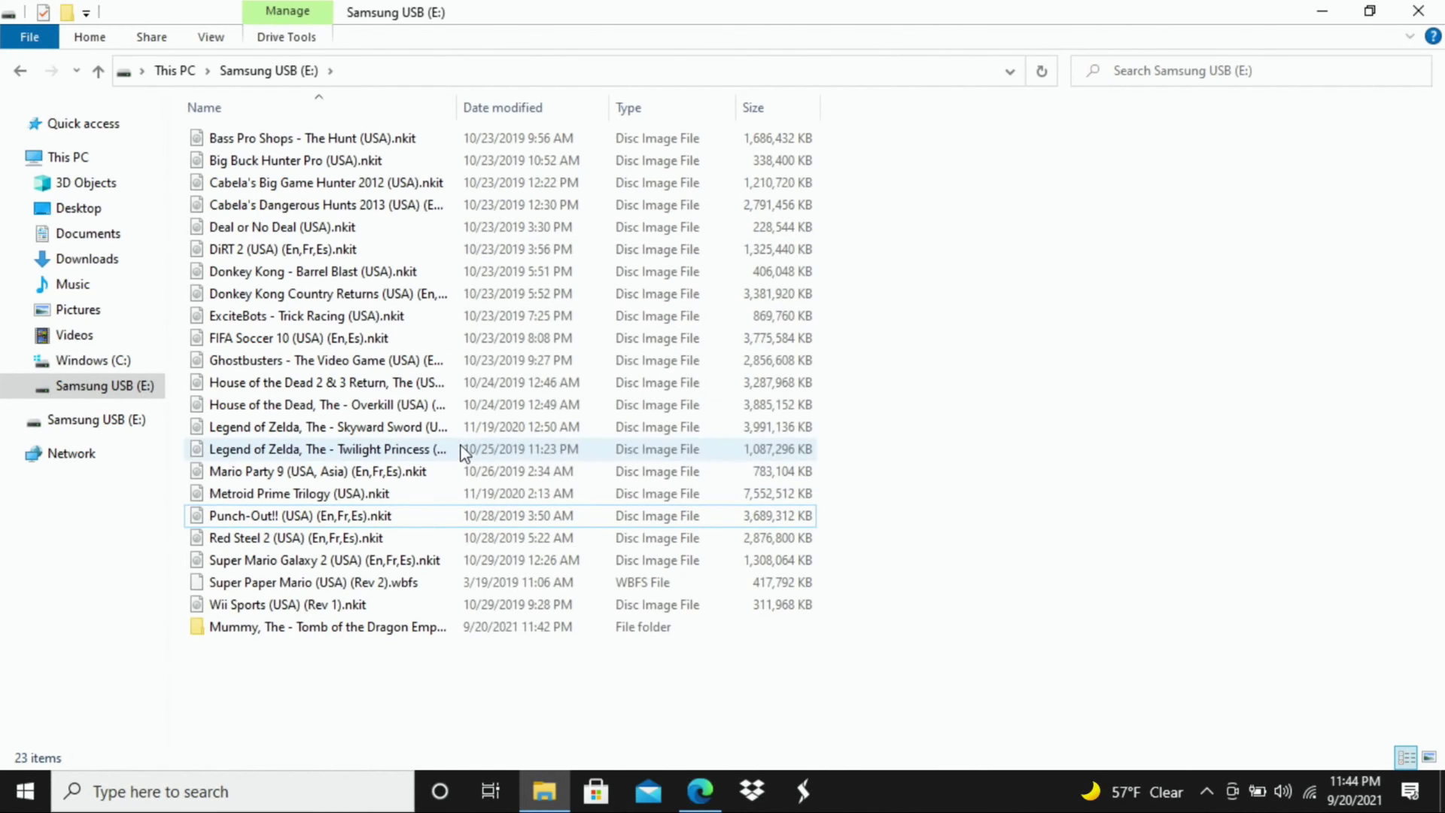
Move the Mummy disc image out of its extracted folder to the root of the Samsung USB drive and check it there.
double_click(296, 630)
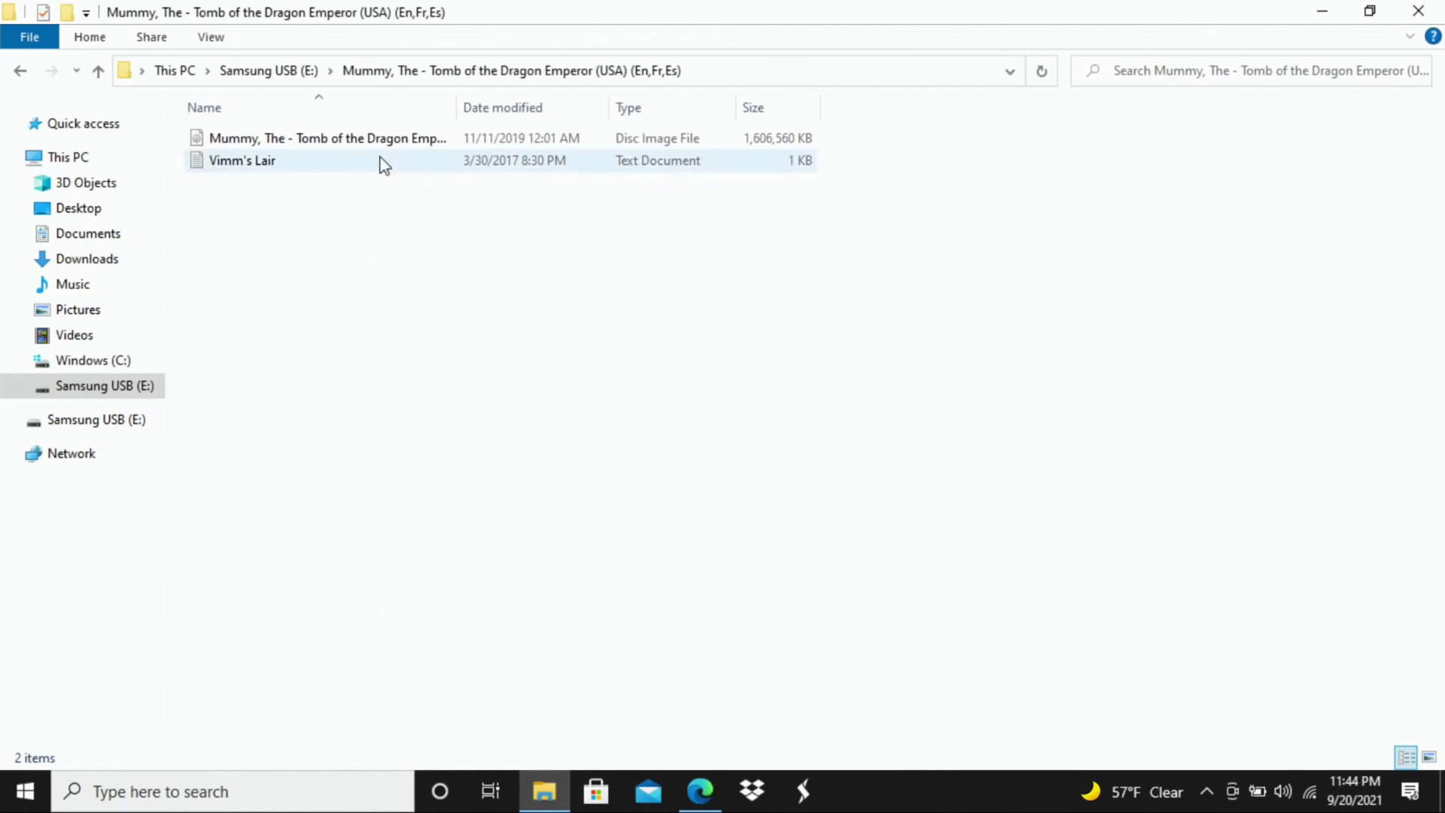
click(374, 139)
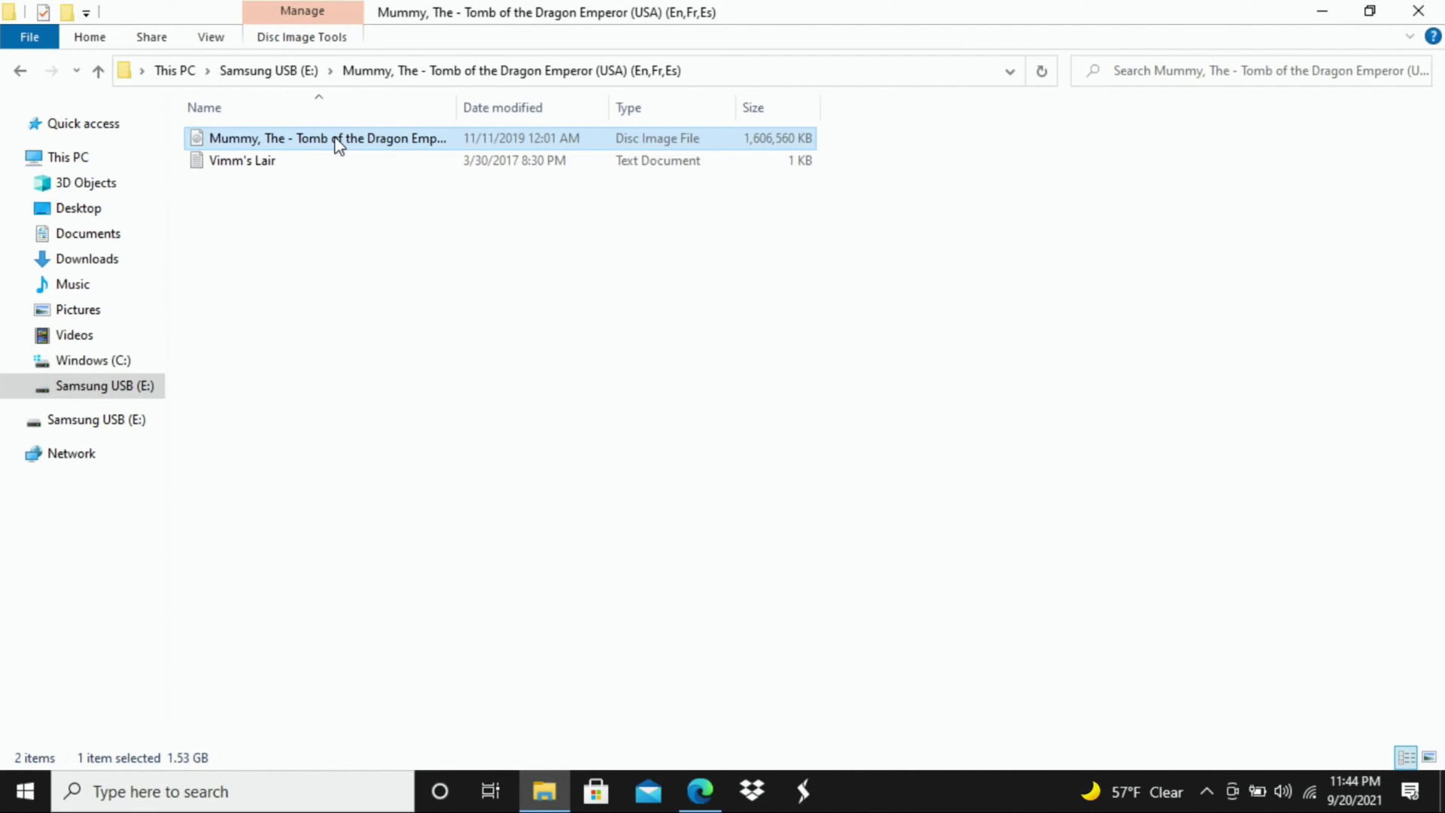
drag(339, 143, 126, 385)
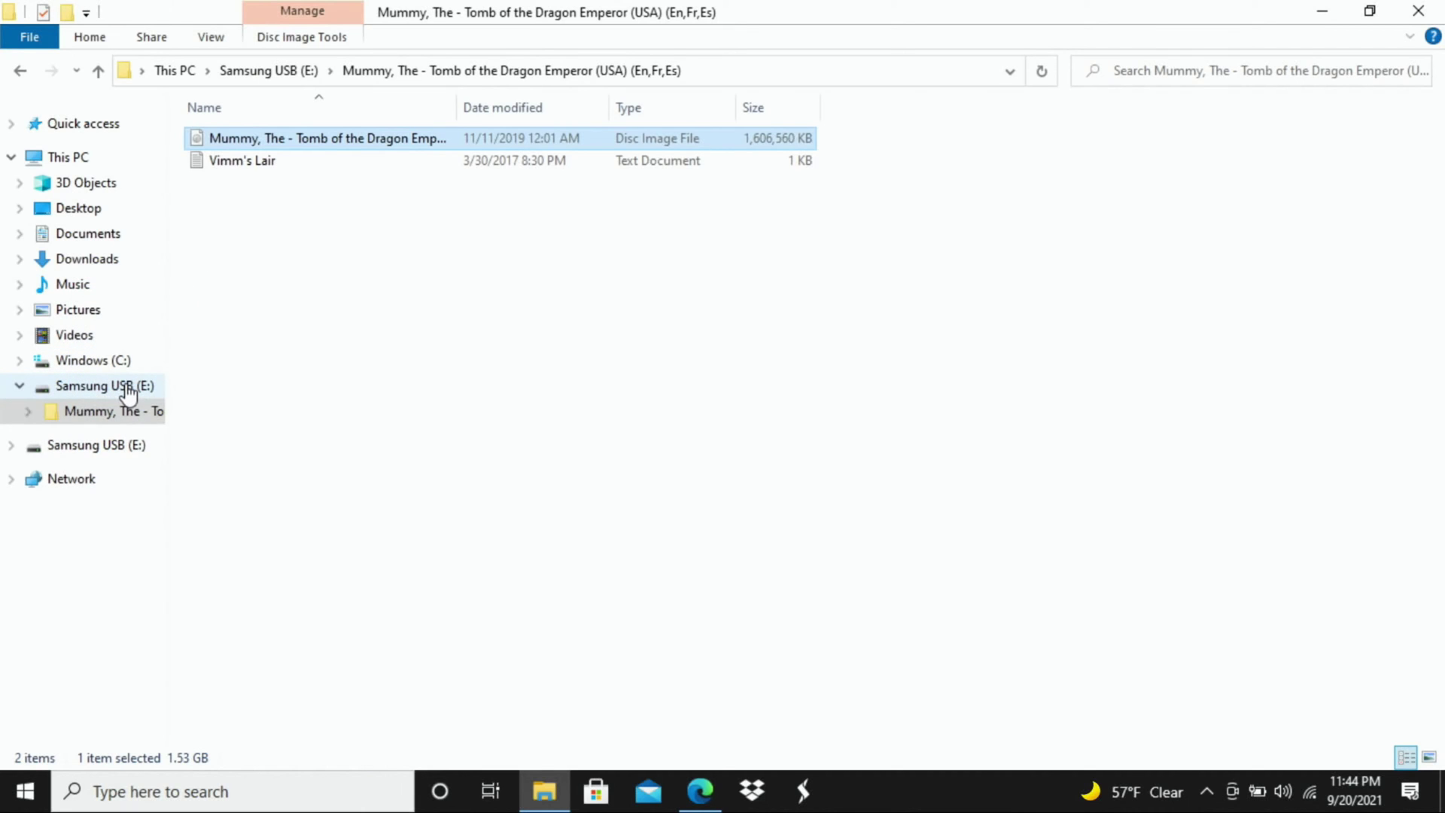
click(126, 385)
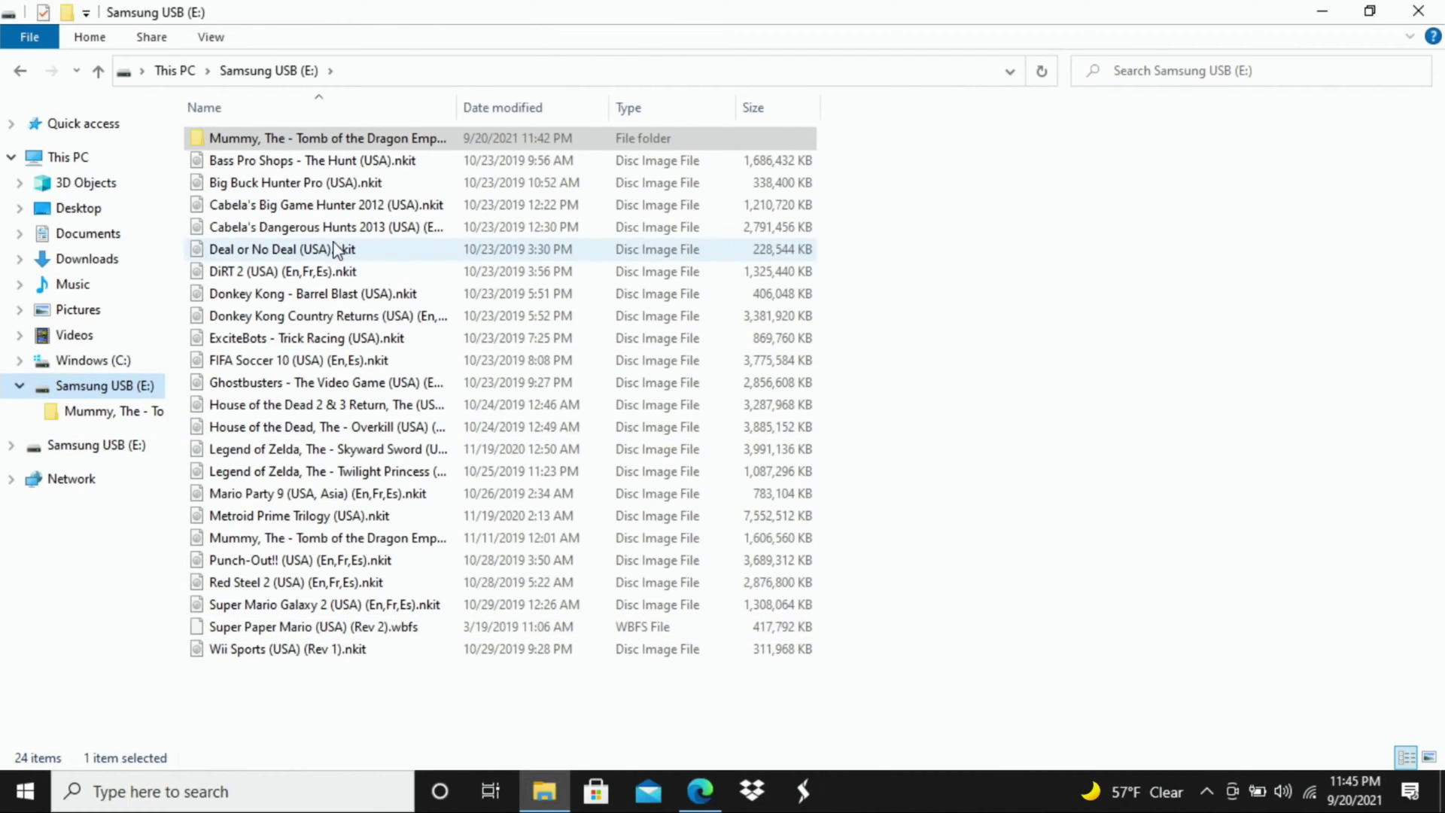
click(305, 539)
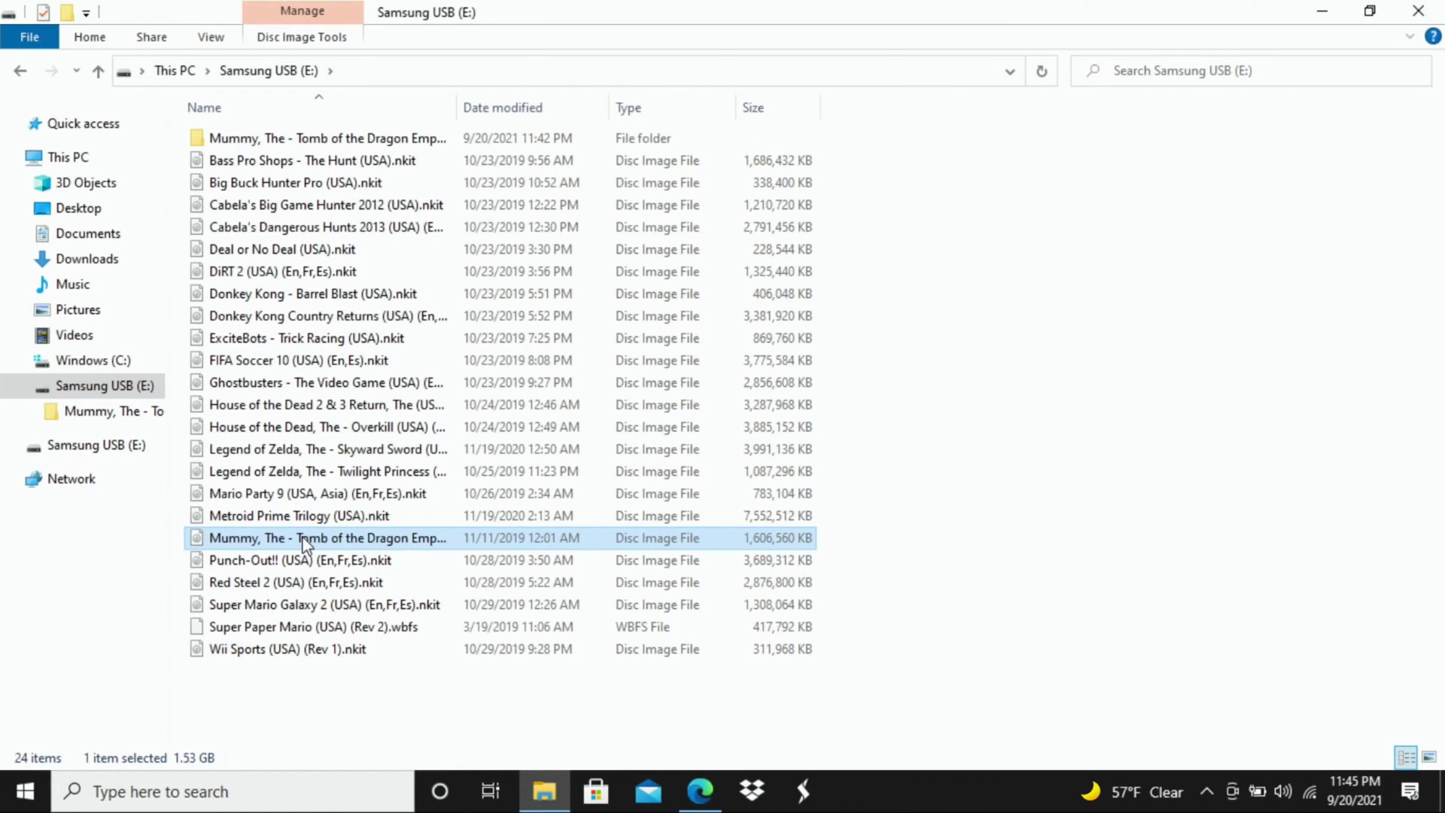
Permanently delete the leftover Mummy folder from the Samsung USB drive.
right_click(357, 141)
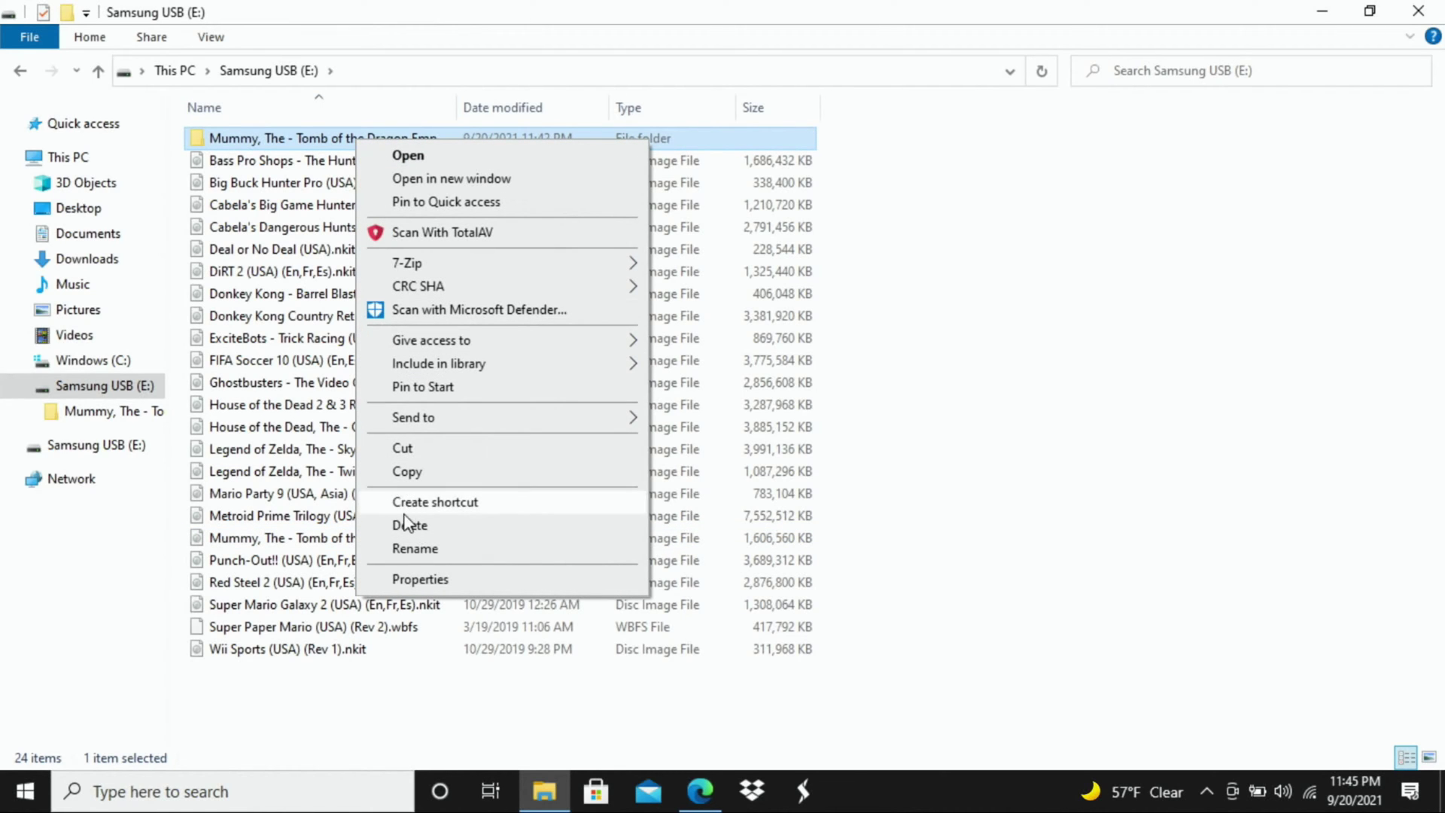
click(407, 525)
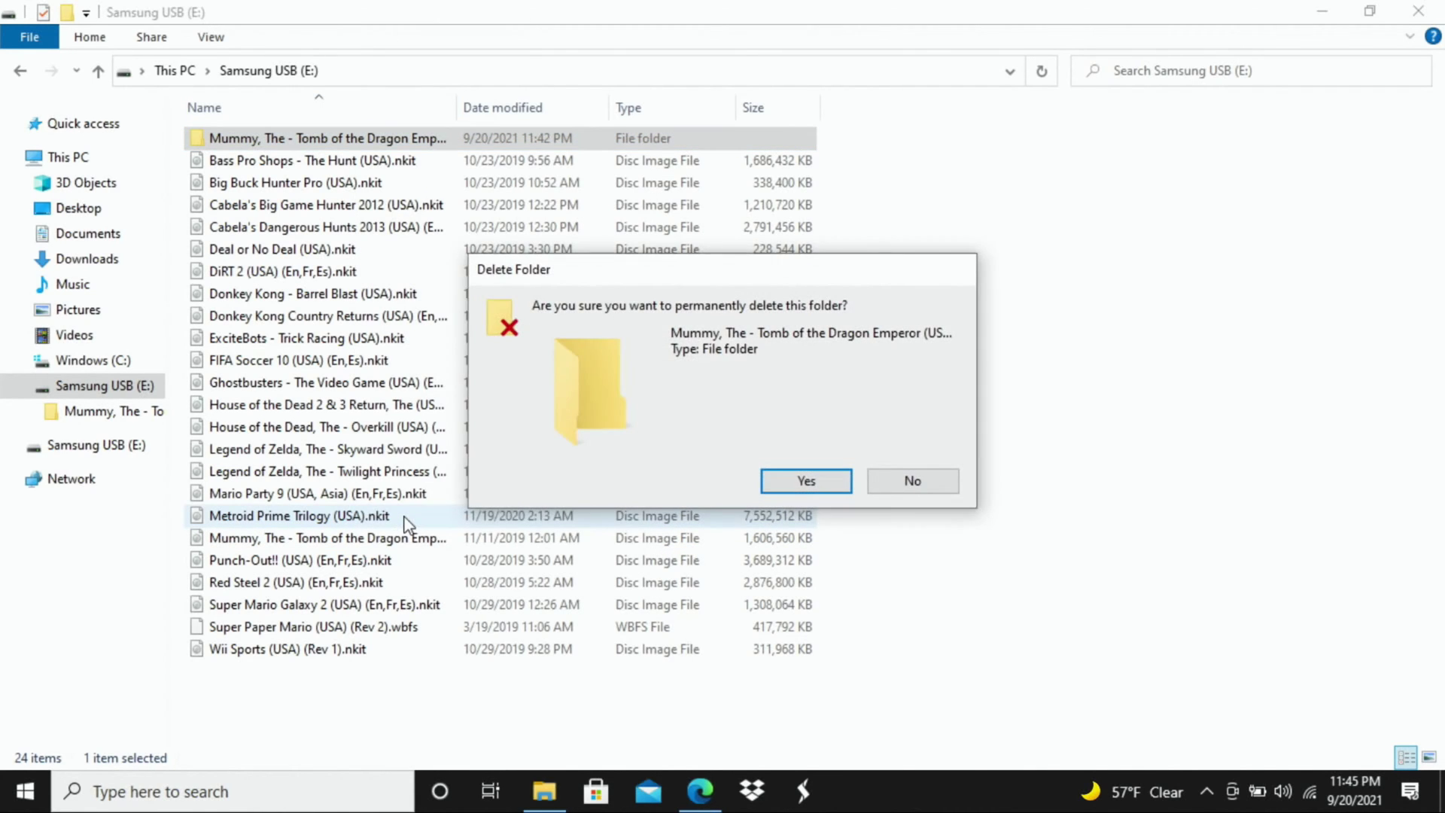
key(Return)
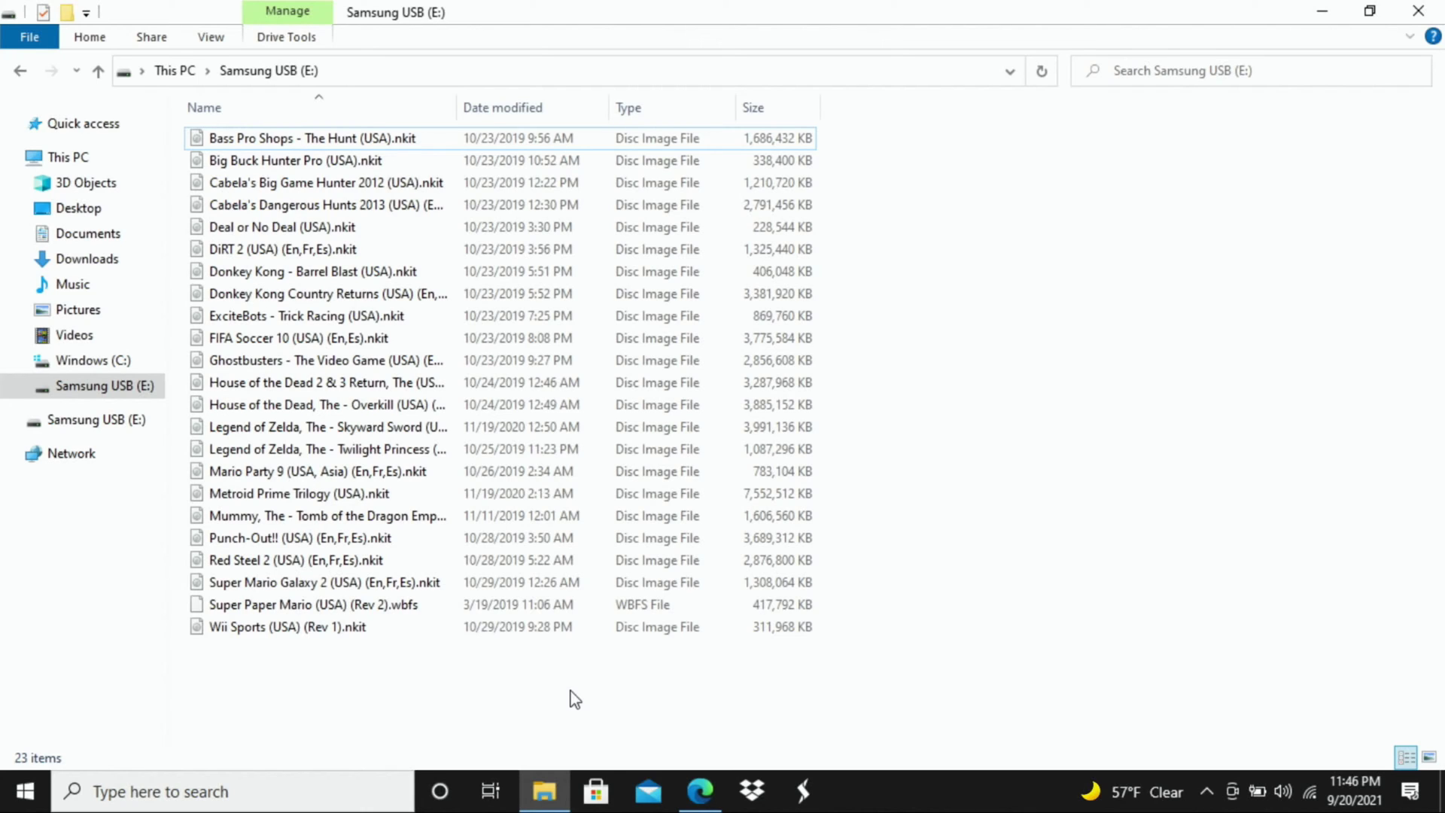
Check the combined size of all game files on the Samsung USB drive, and eject the drive.
drag(571, 697, 536, 106)
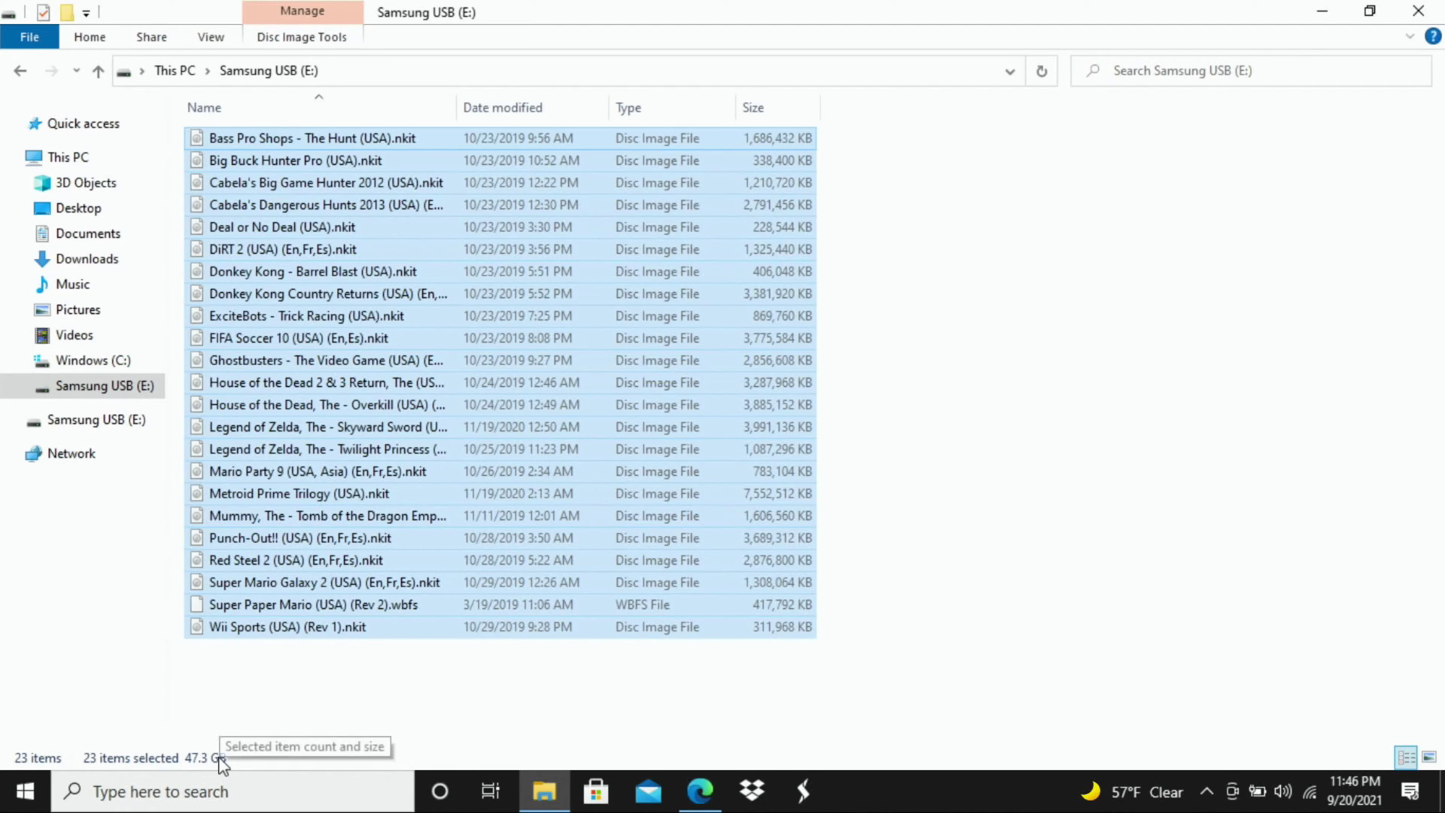
click(390, 696)
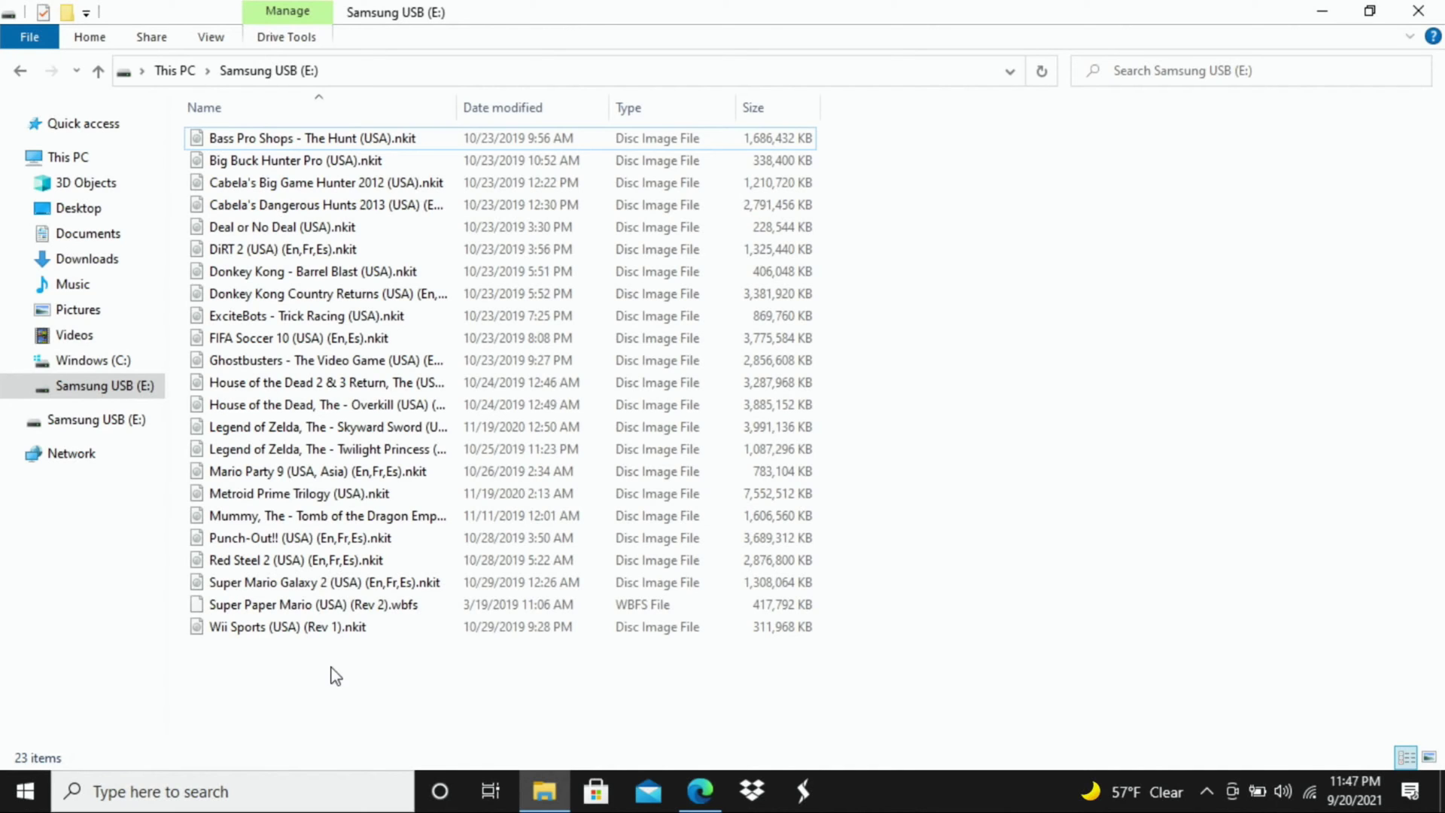
right_click(84, 389)
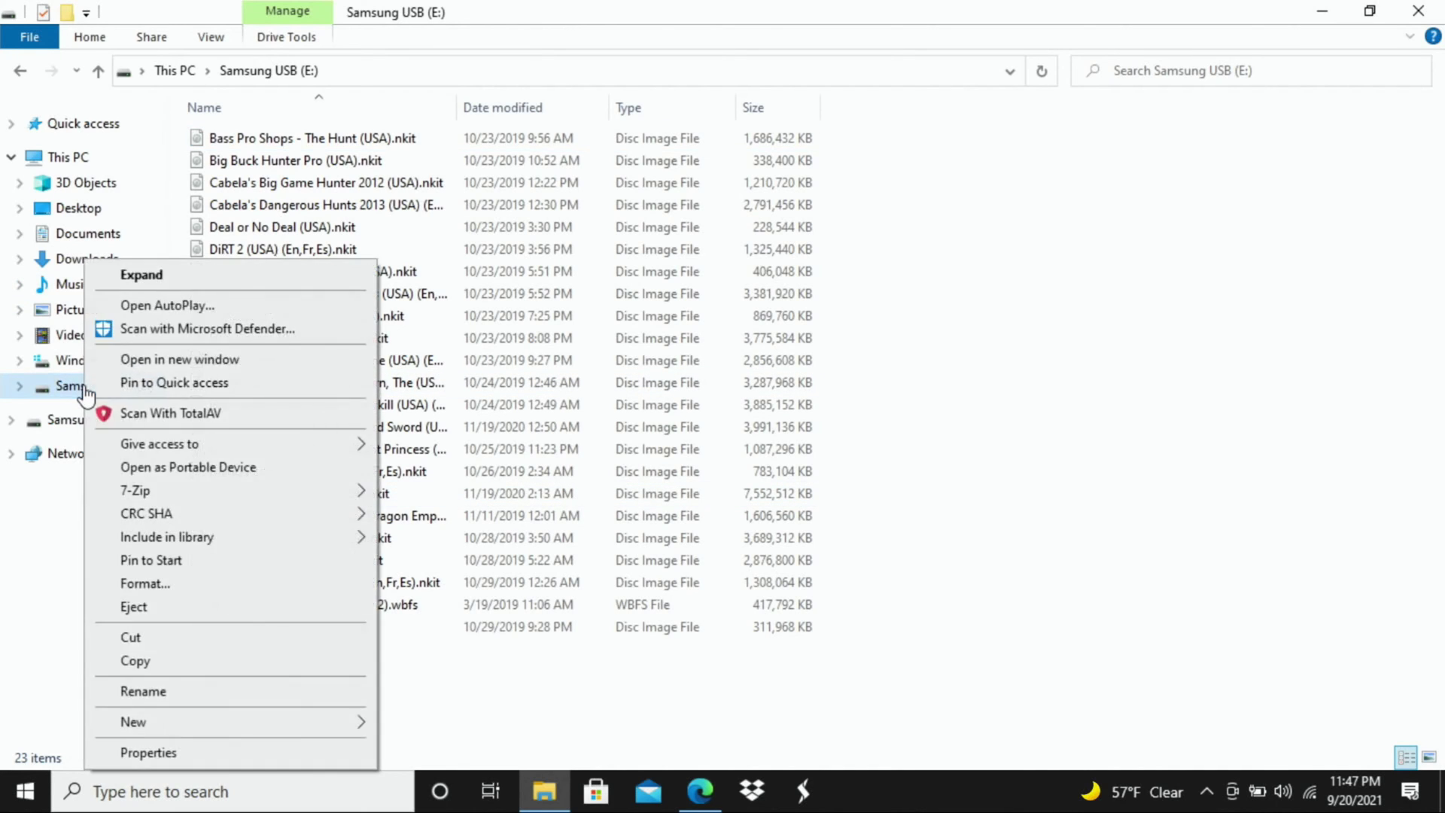
click(172, 608)
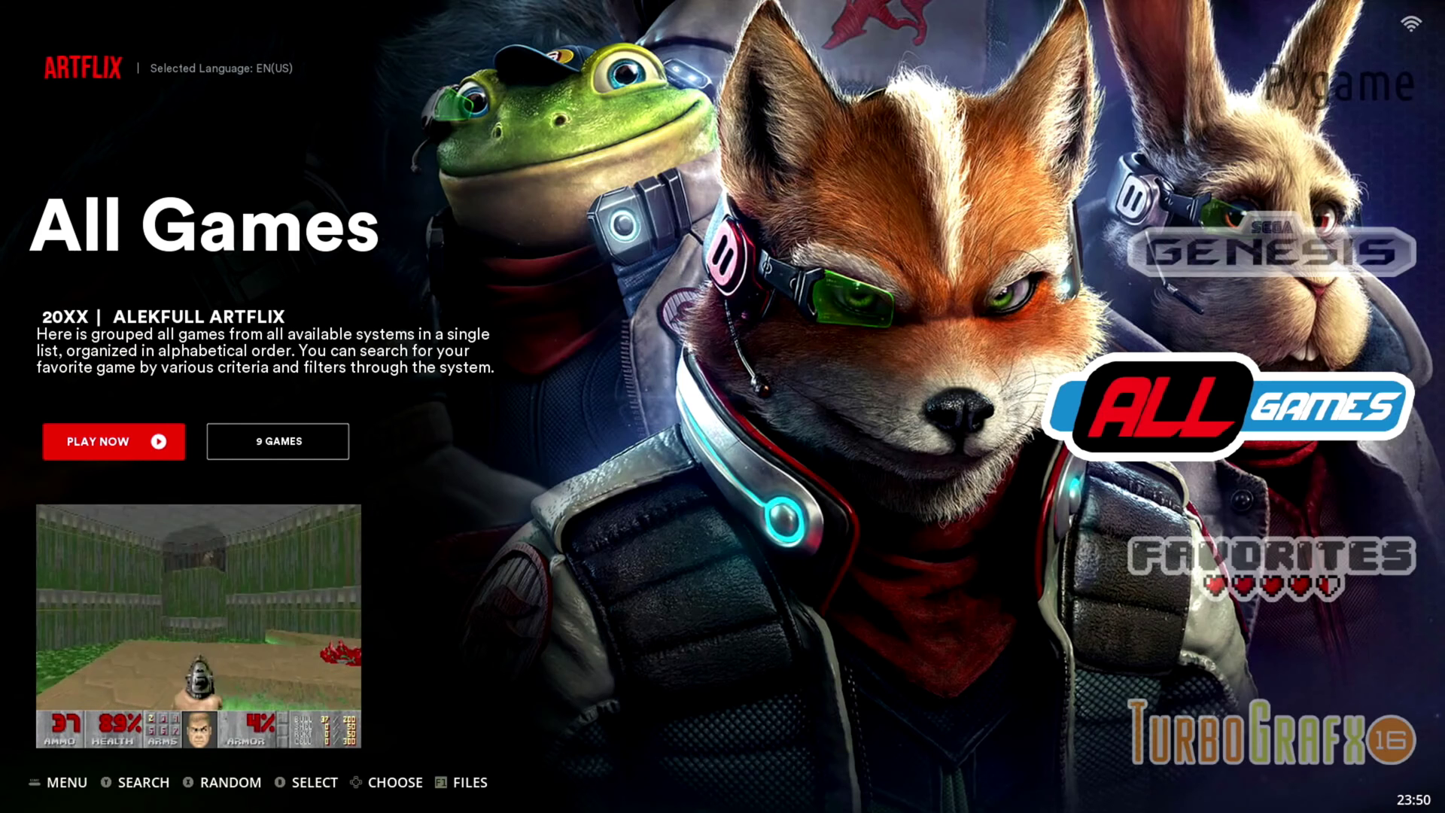
In the Batocera file manager, copy all the game files on Samsung_USB, leaving out the System Volume Information folder.
key(F1)
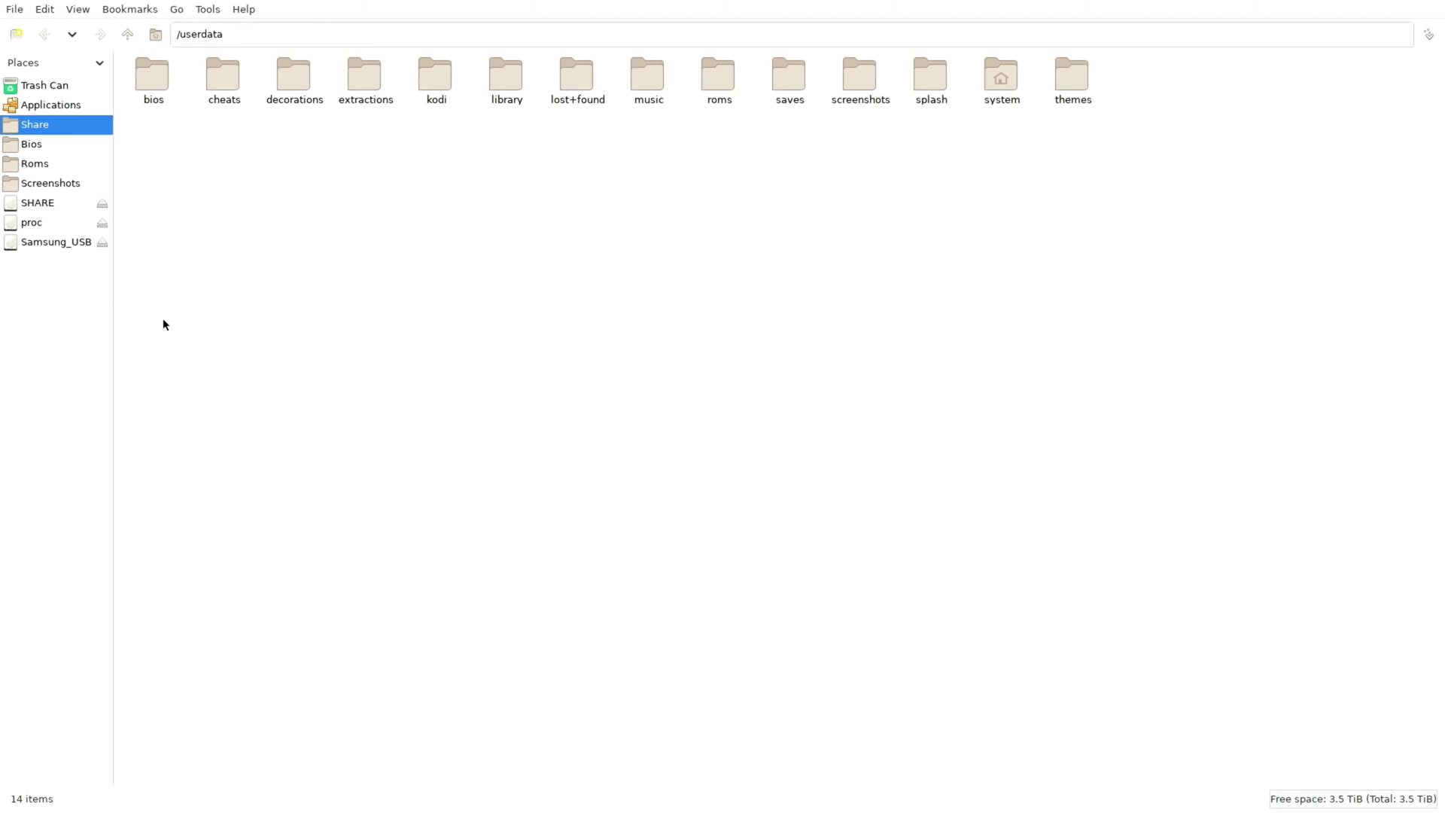
click(42, 242)
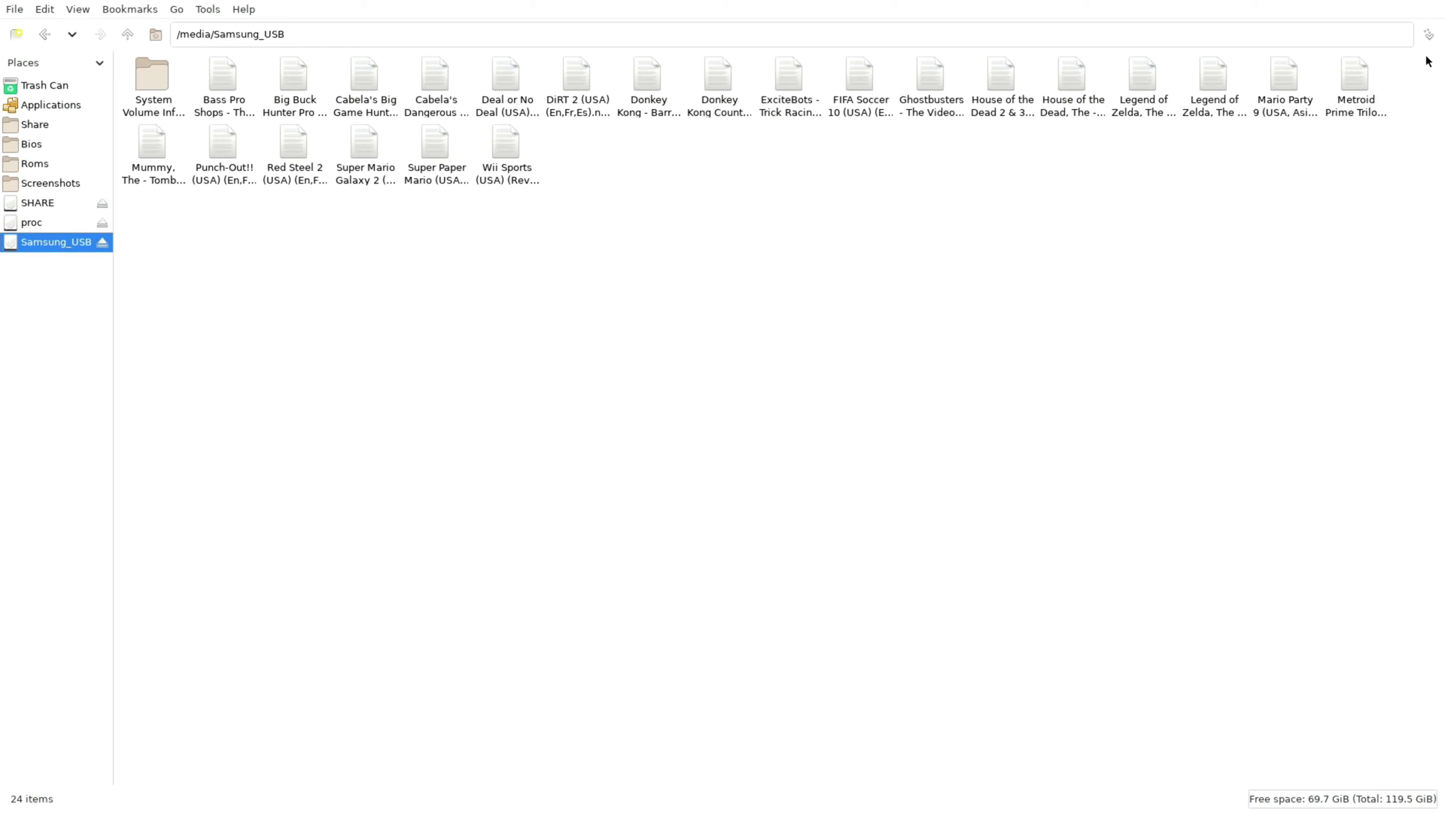
drag(1422, 91, 223, 282)
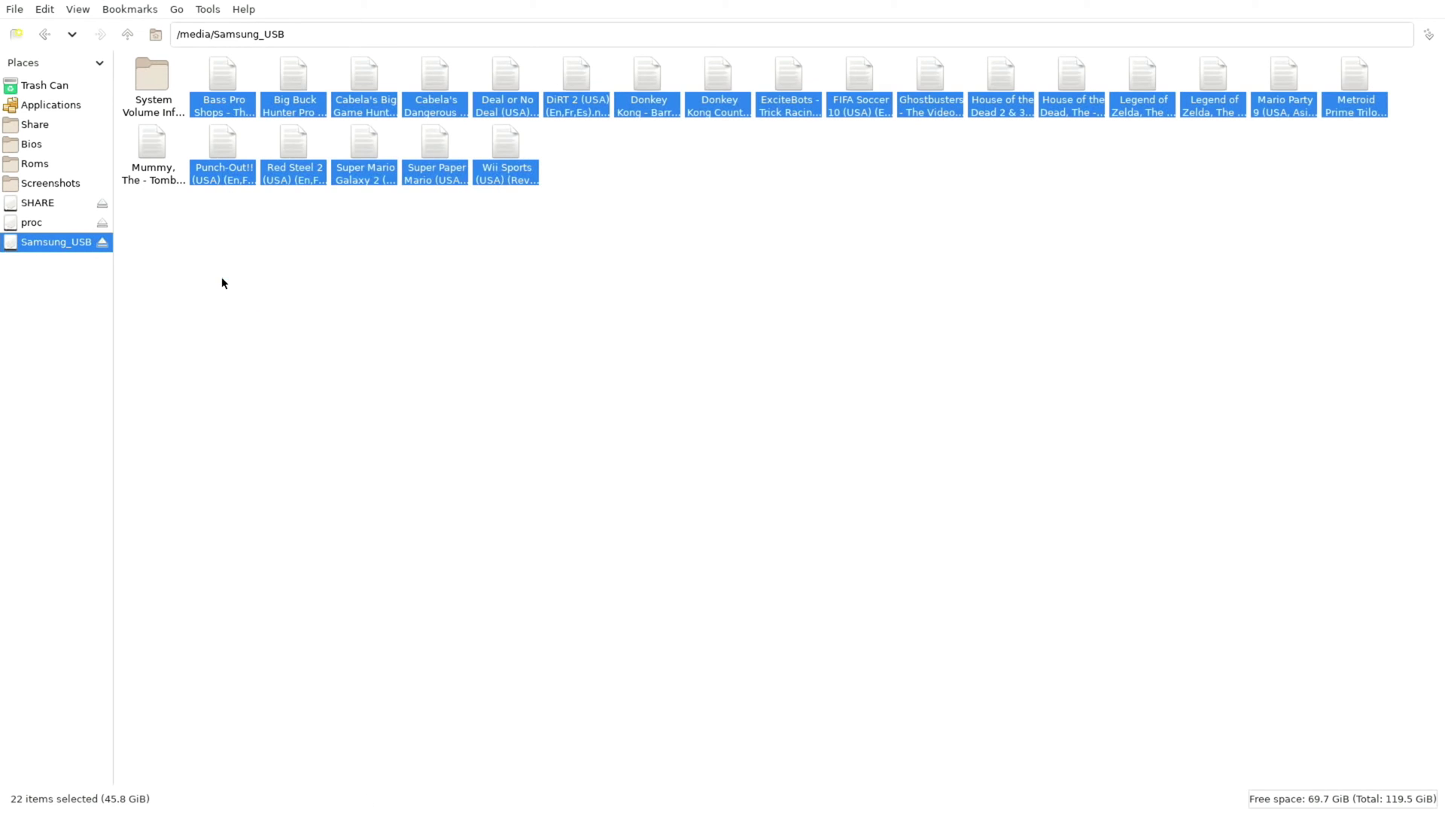
ctrl+click(156, 175)
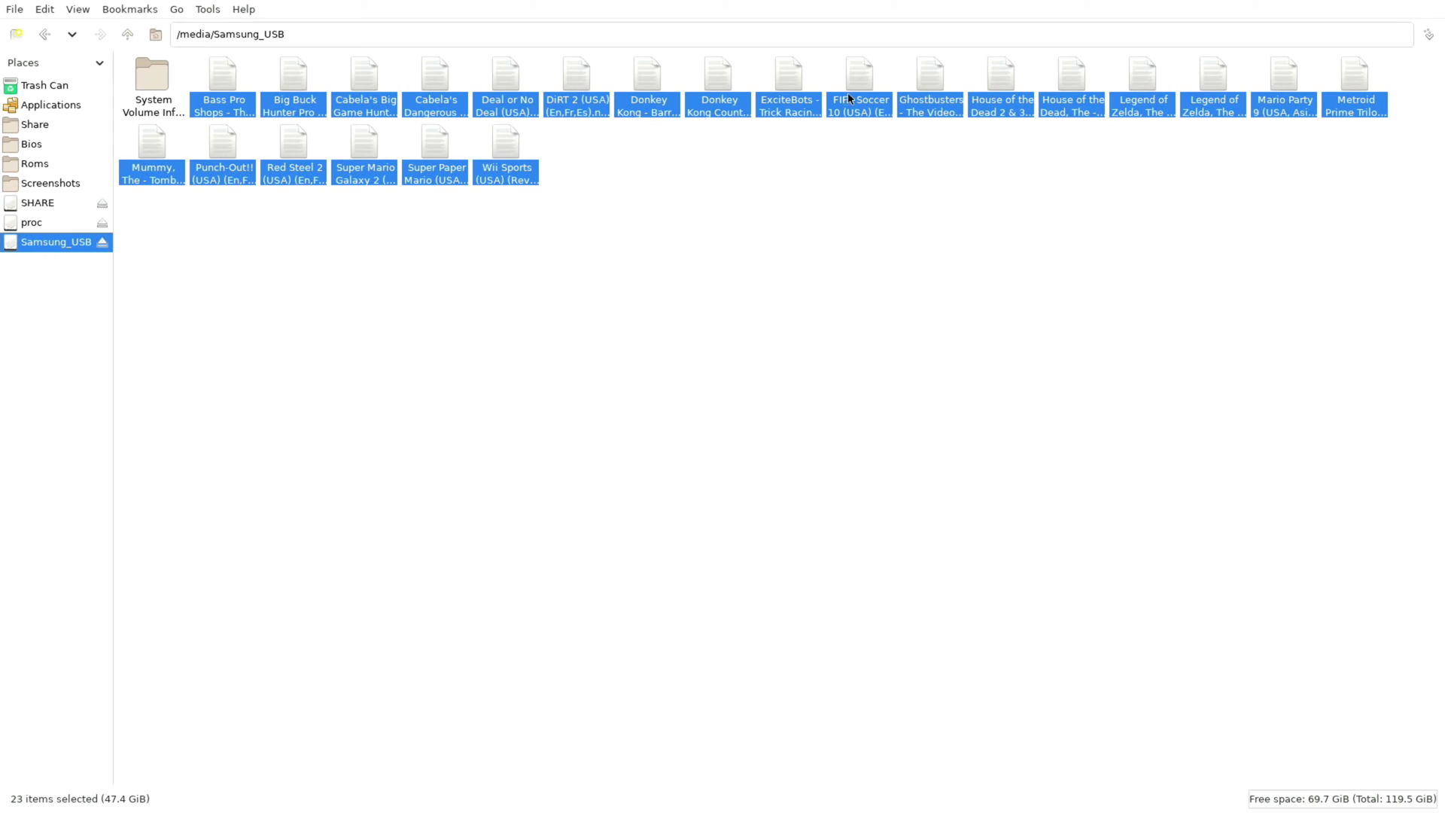
right_click(790, 104)
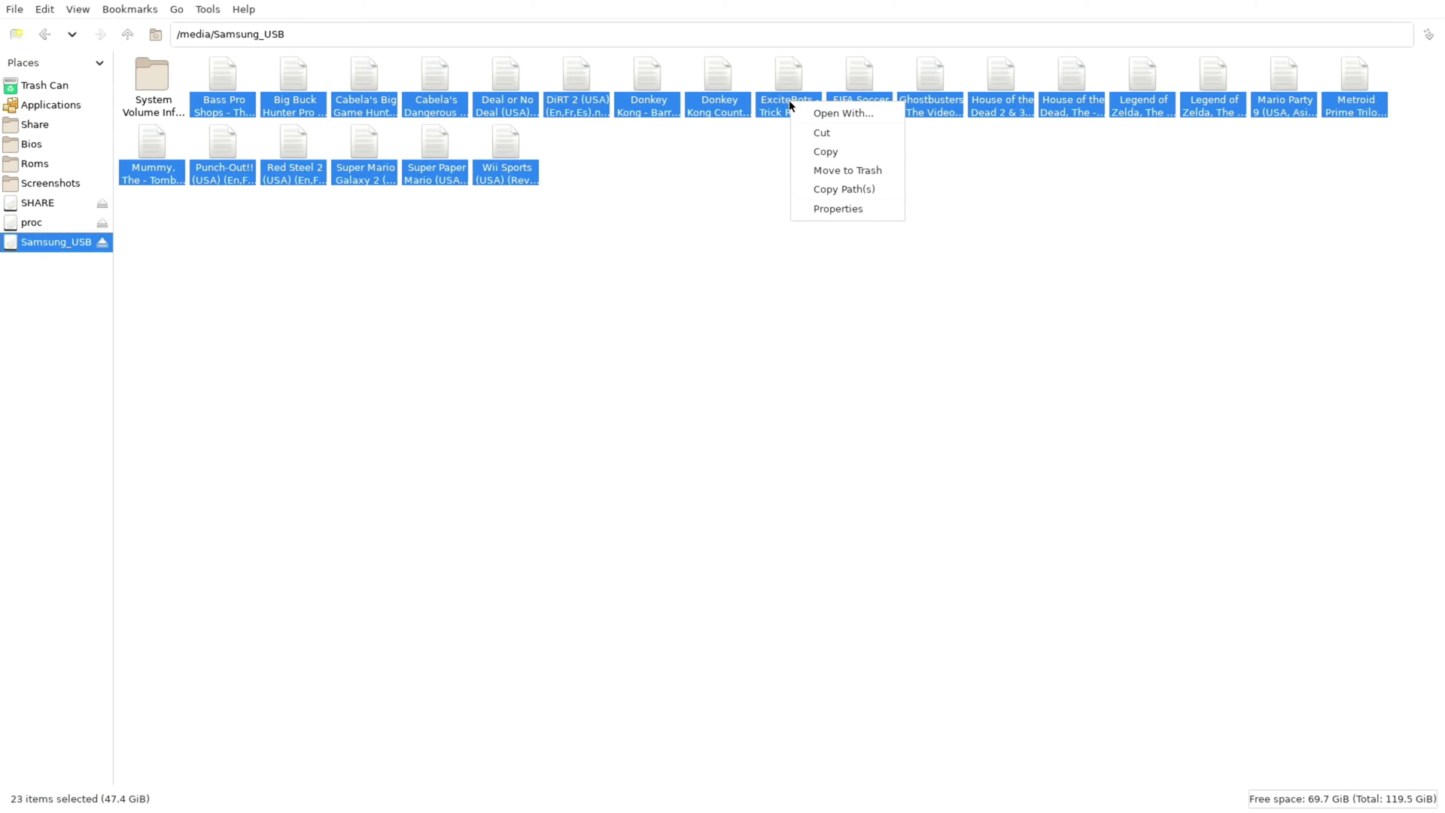
click(837, 153)
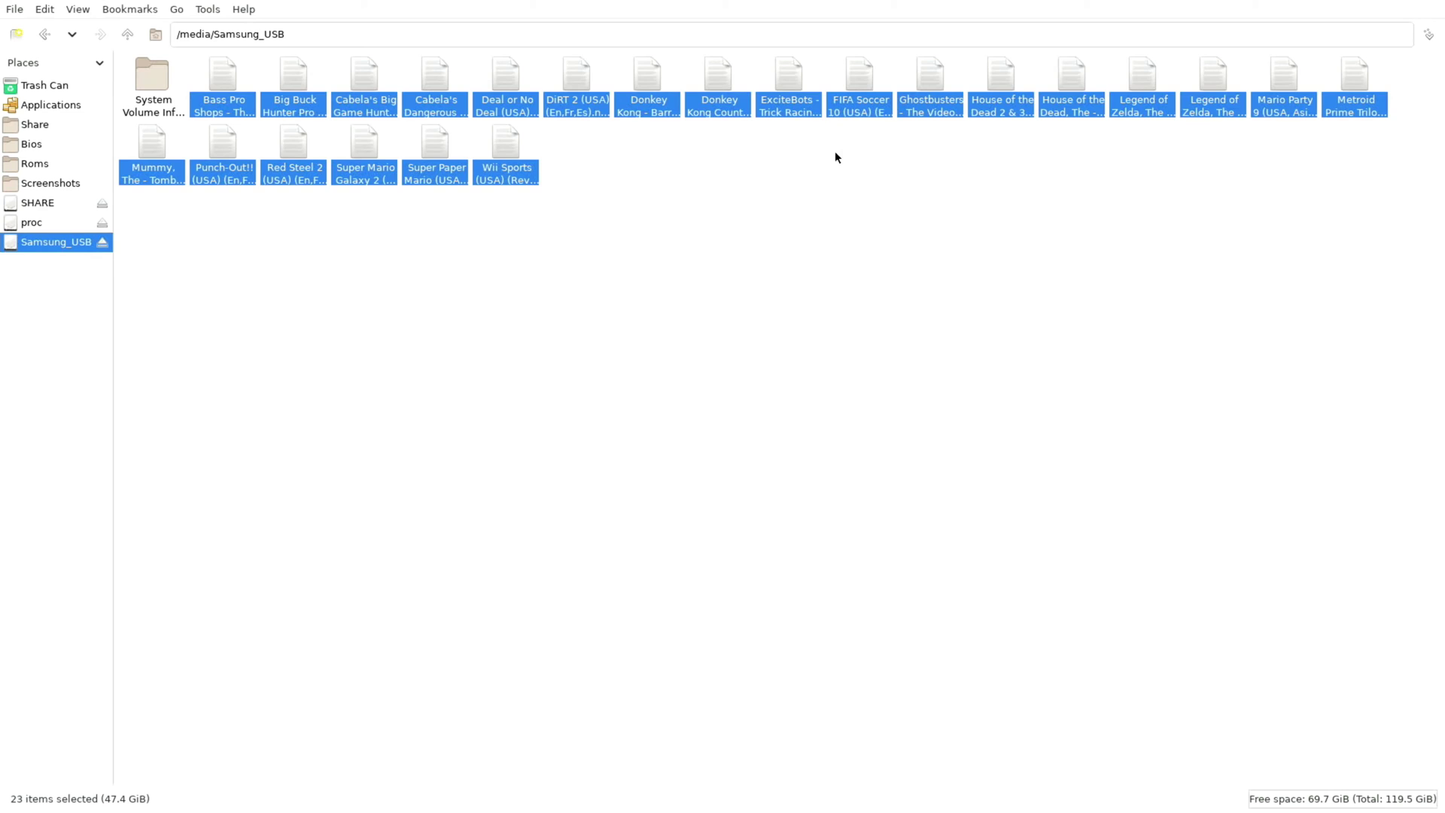
Paste the copied games into the wii folder inside roms on SHARE, and close the file manager when copying is done.
click(45, 203)
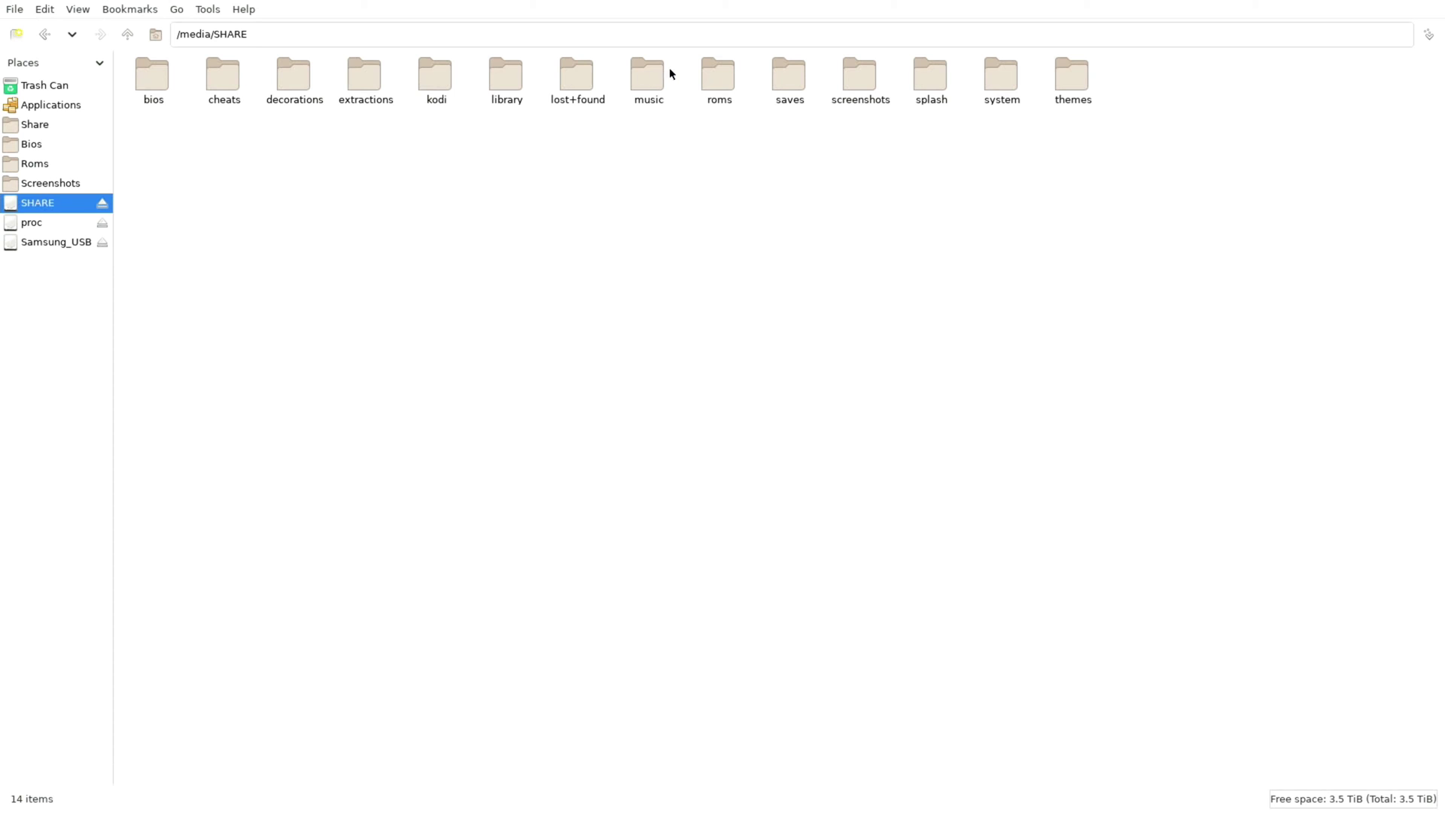
double_click(721, 80)
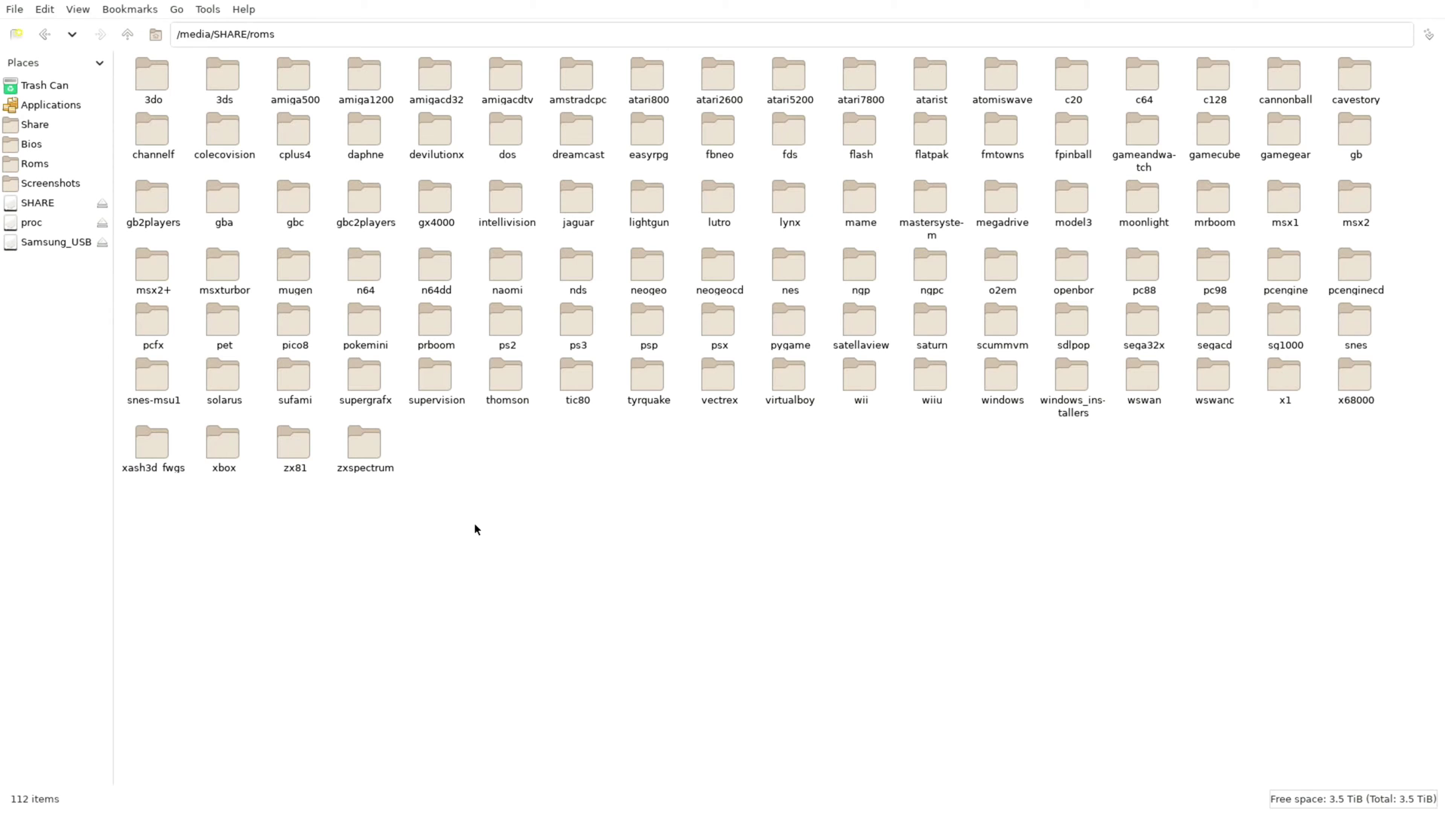
double_click(864, 370)
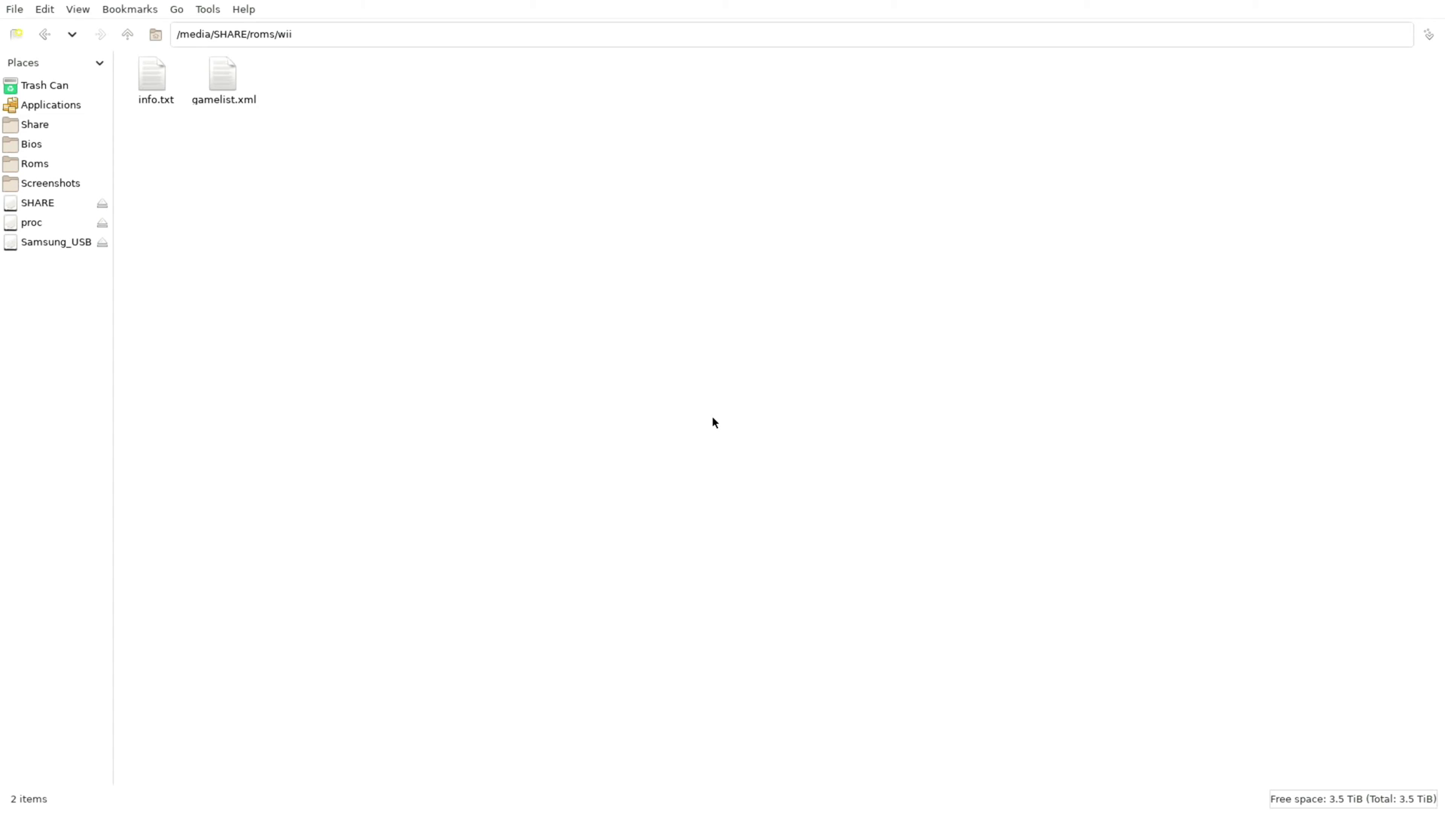
right_click(569, 221)
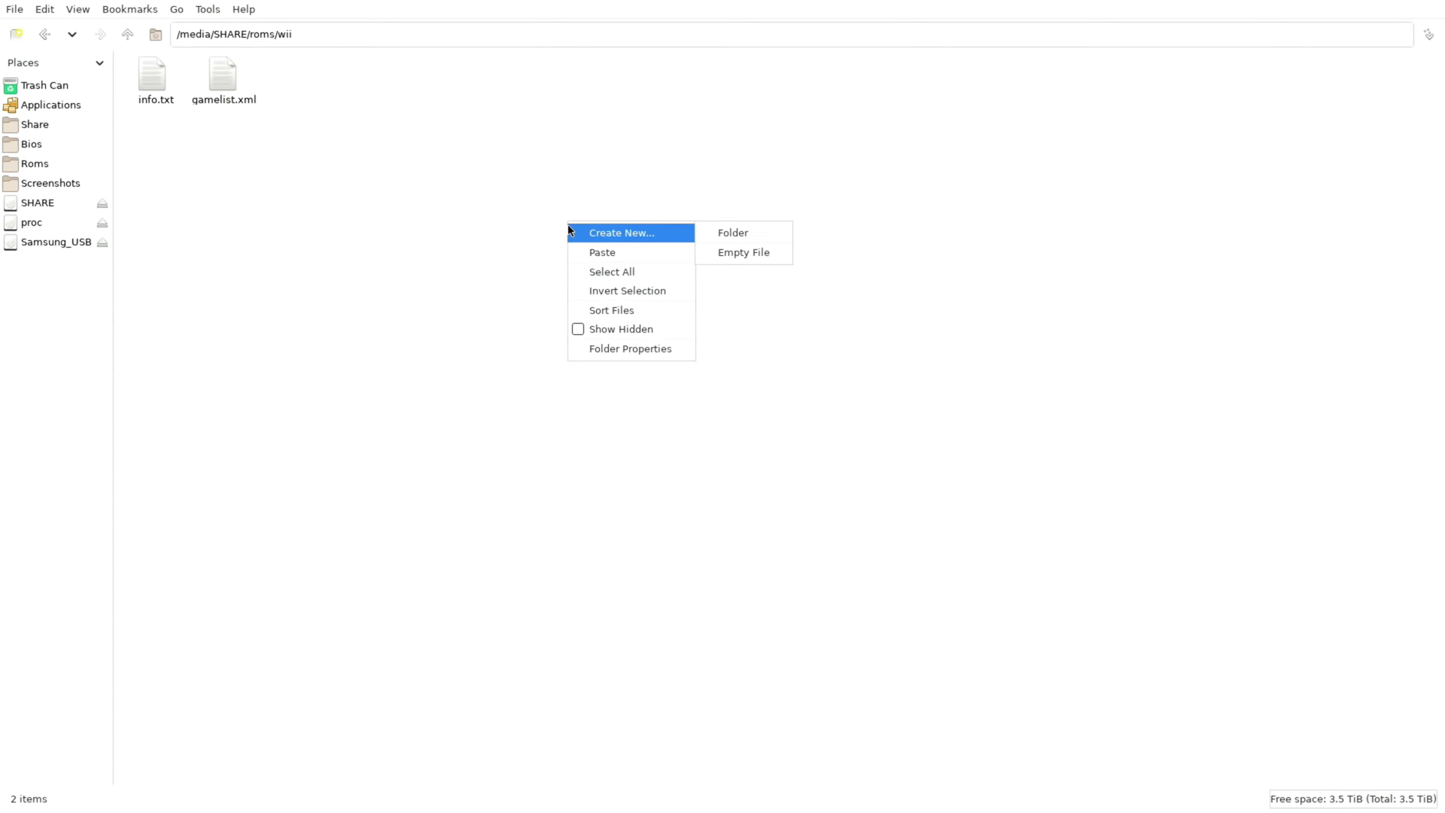
click(619, 254)
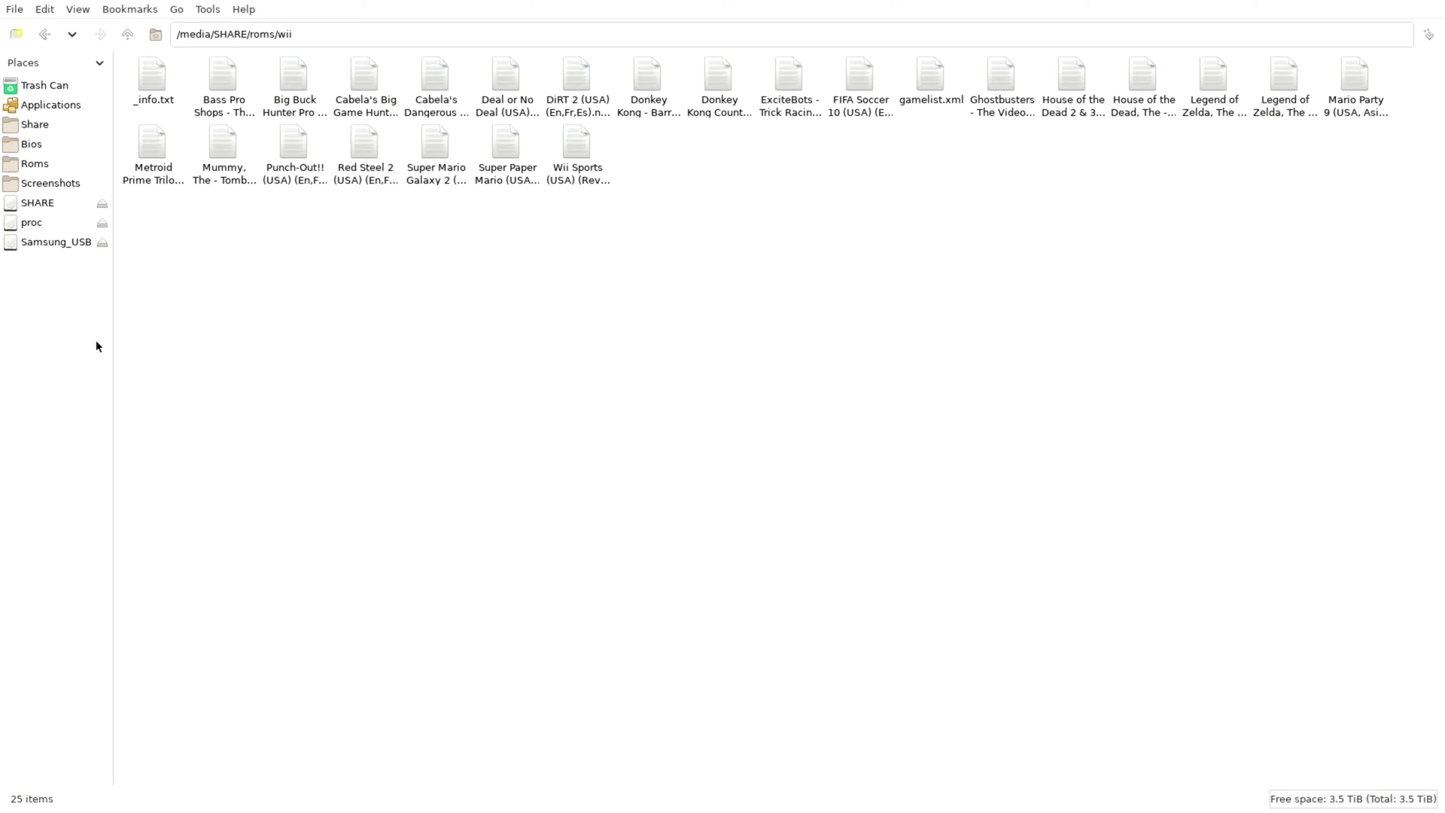
click(11, 15)
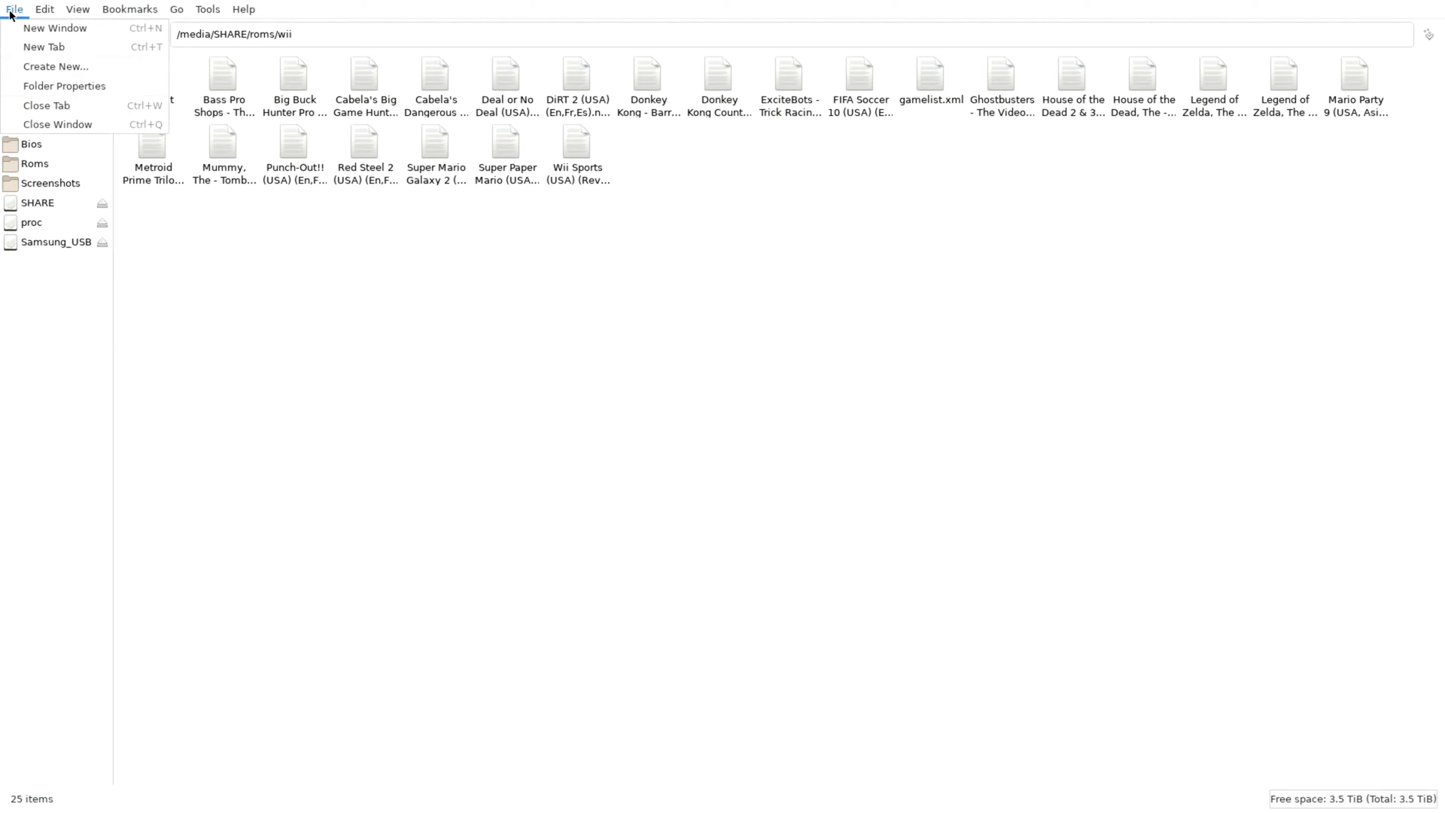
click(71, 125)
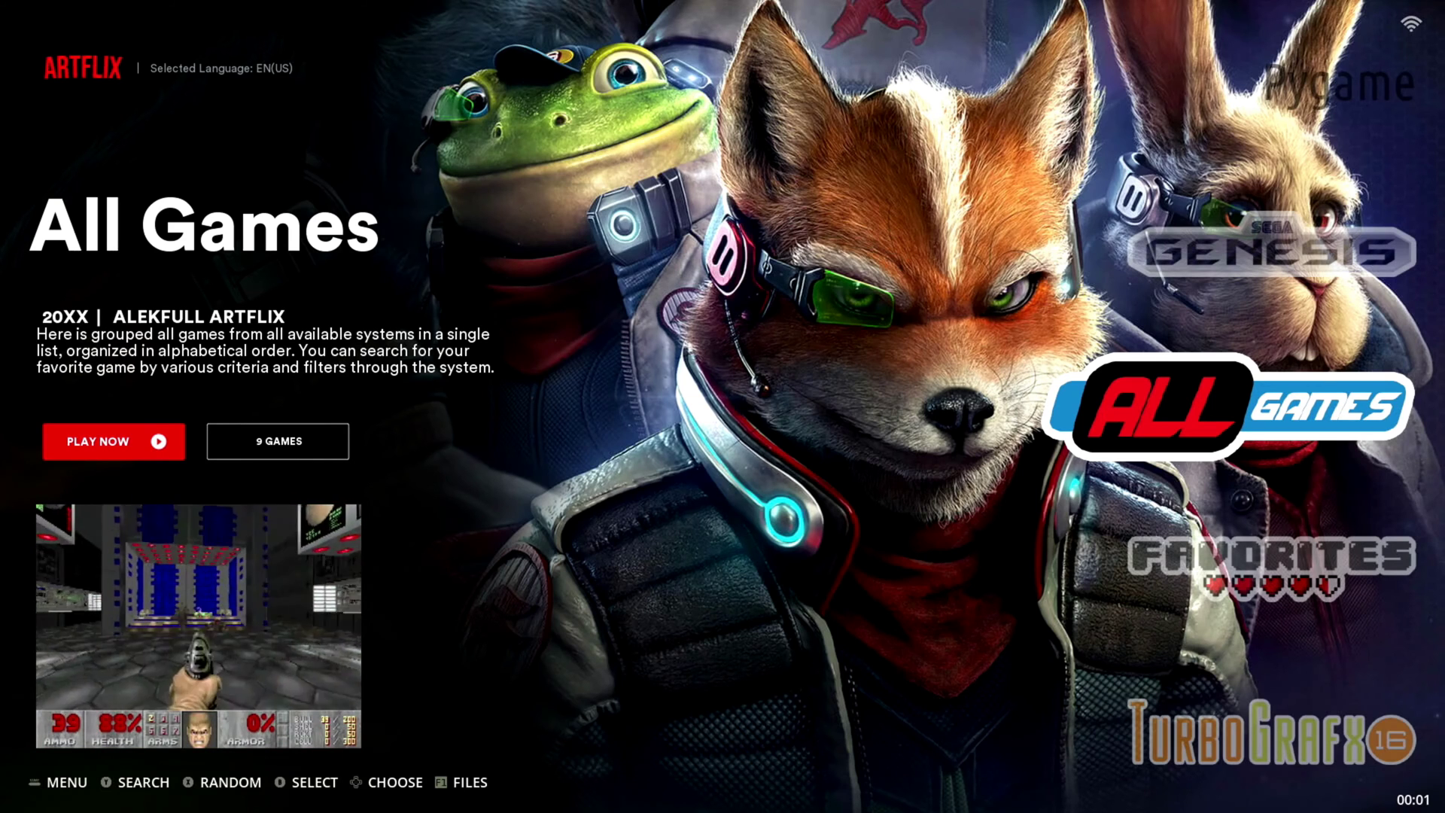
key(Return)
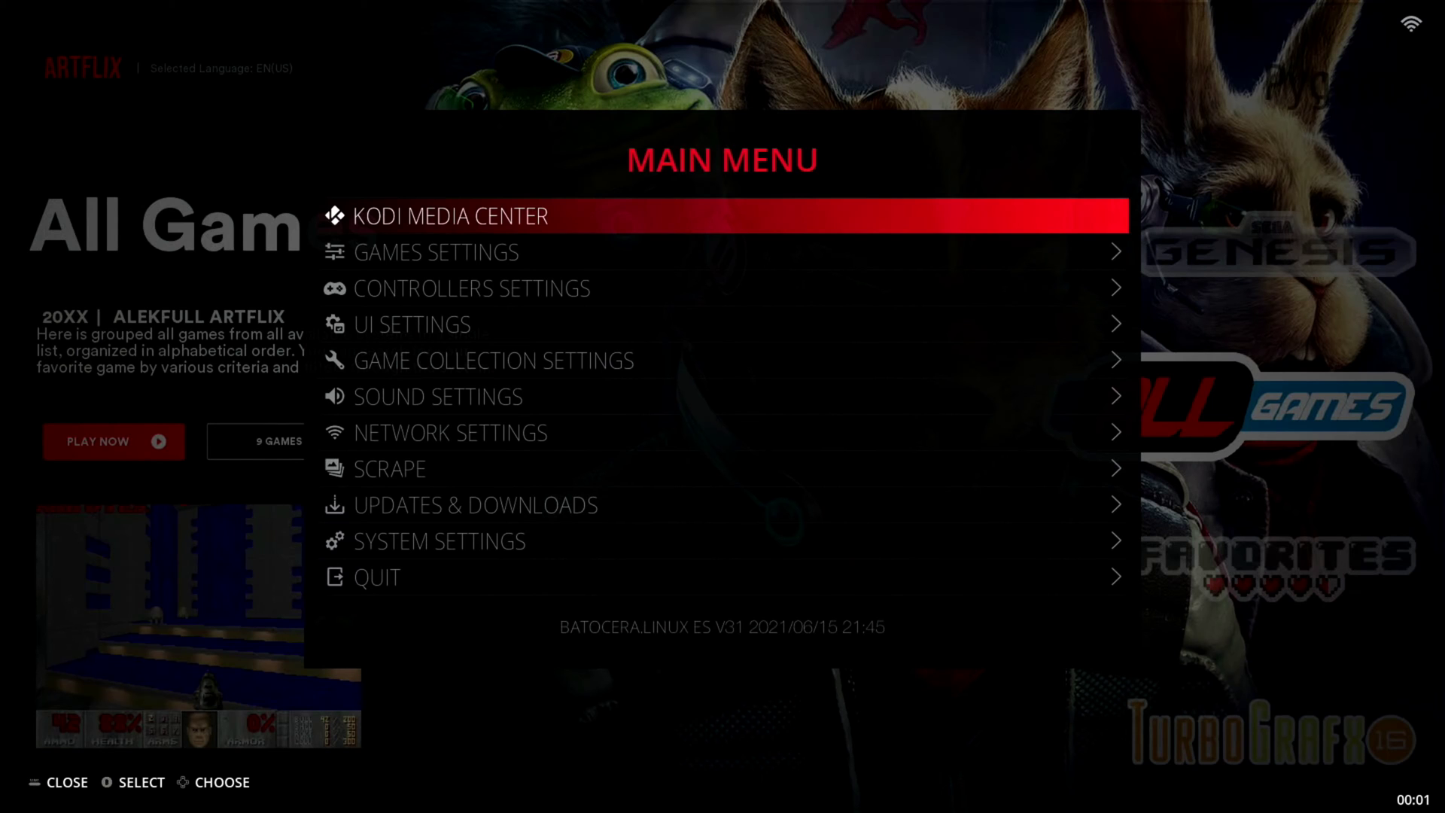
key(Down)
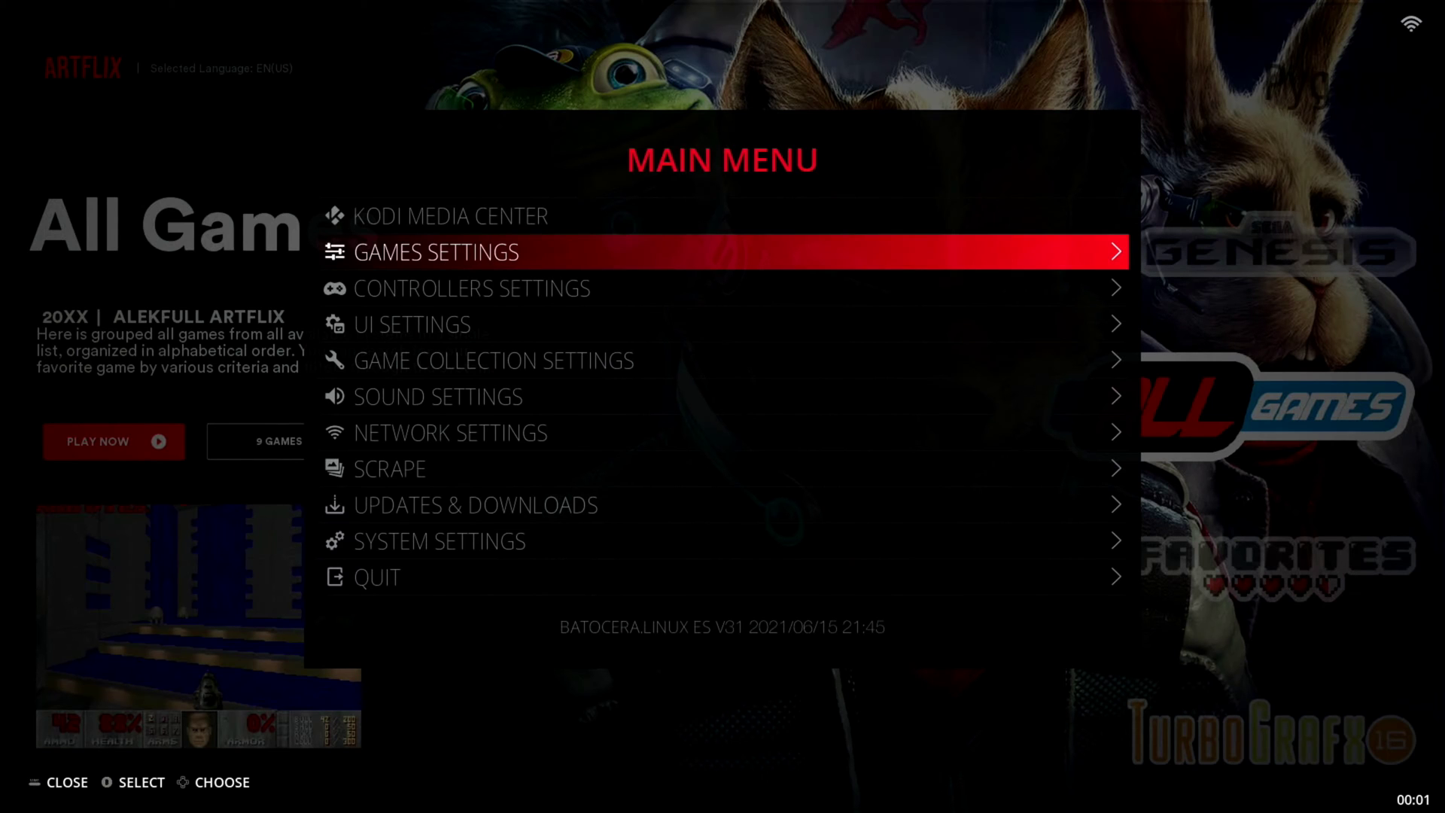
key(Return)
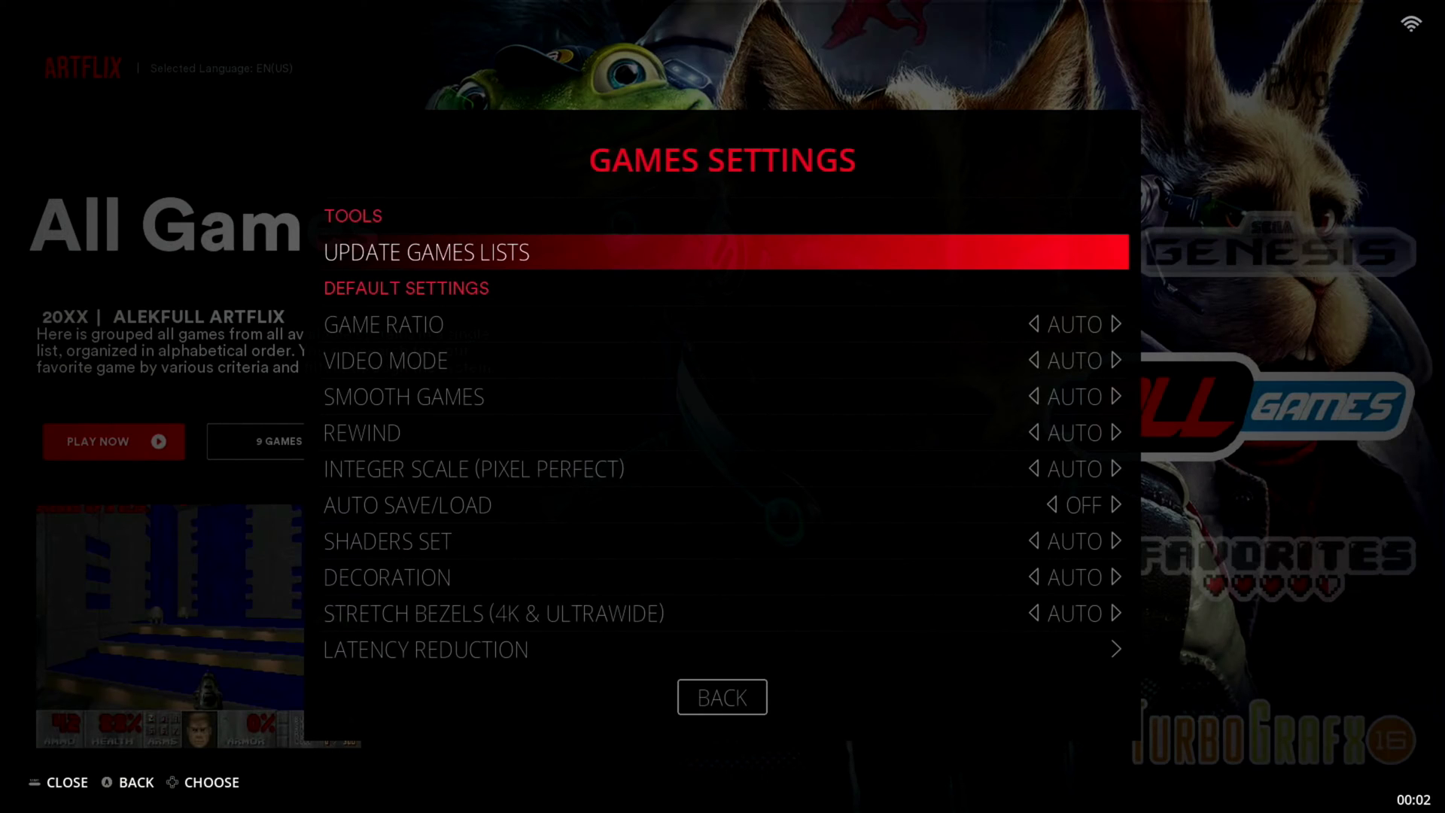
key(Escape)
key(Escape)
Go through the whole system carousel to check whether Nintendo Wii is listed, ending back at All Games.
key(Down)
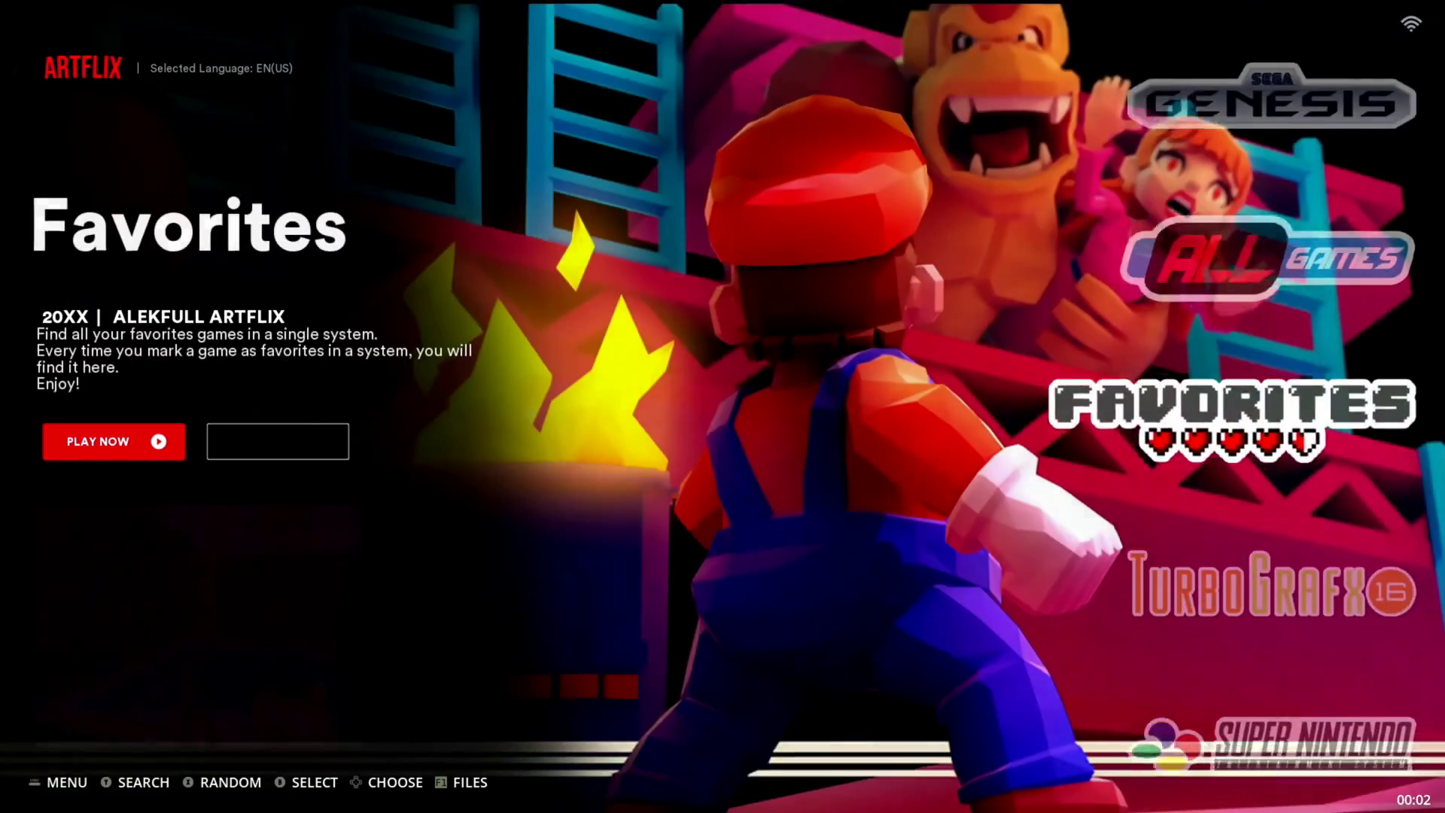
key(Down)
key(Down)
key(Down)
key(Down)
key(Down)
key(Down)
key(Down)
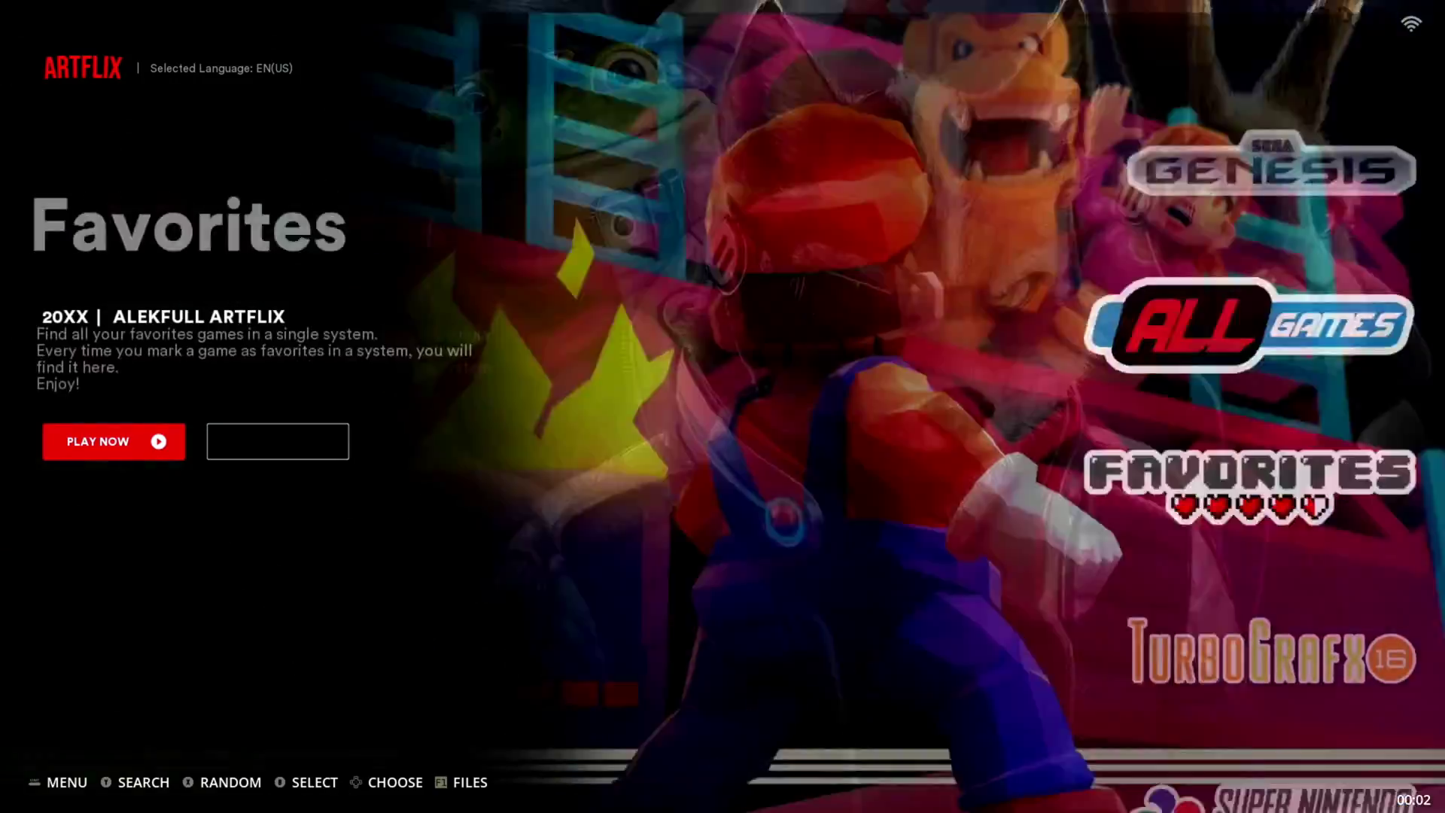
key(Down)
key(Down)
key(Down)
key(Down)
key(Down)
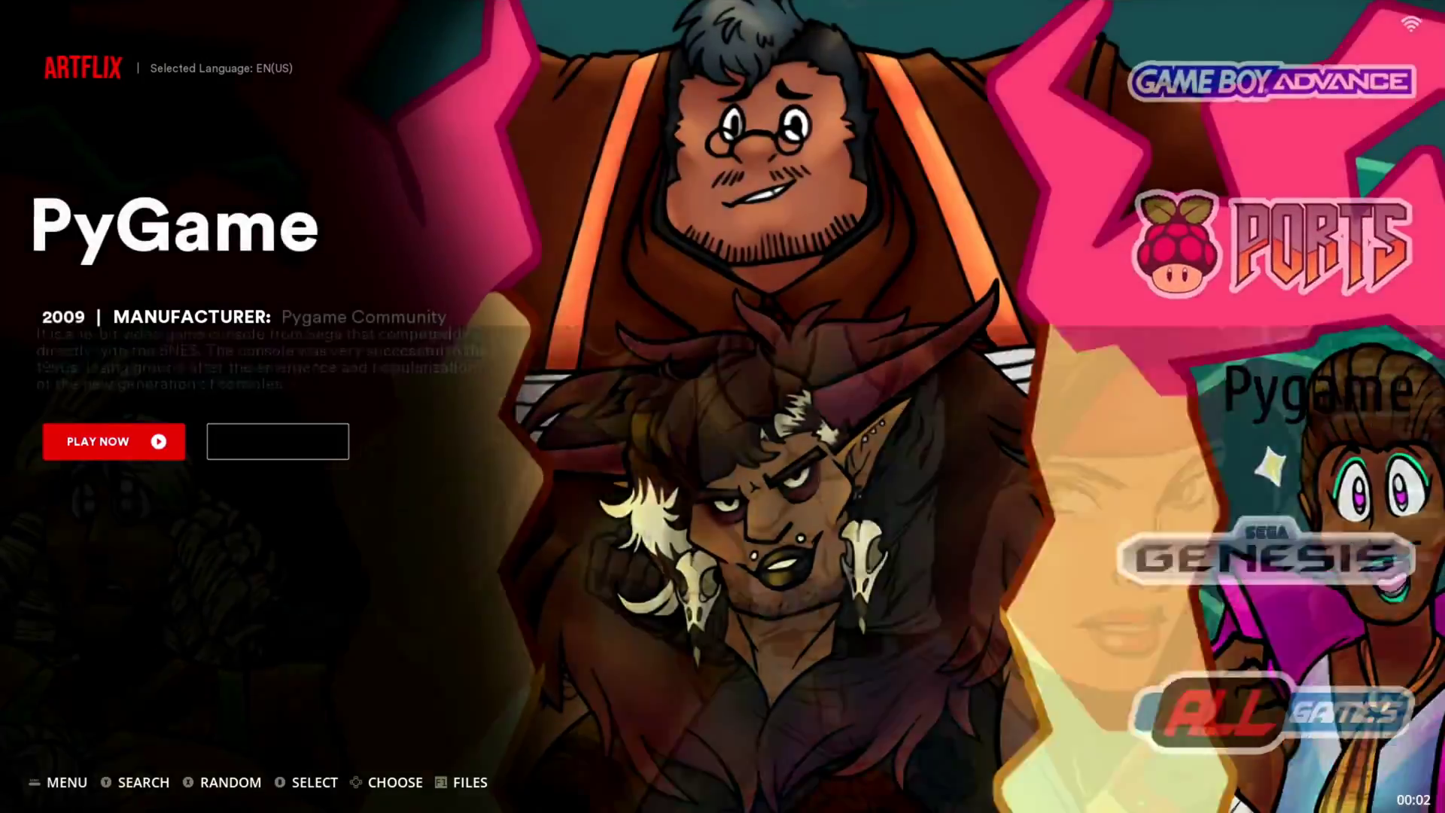
key(Down)
key(Down)
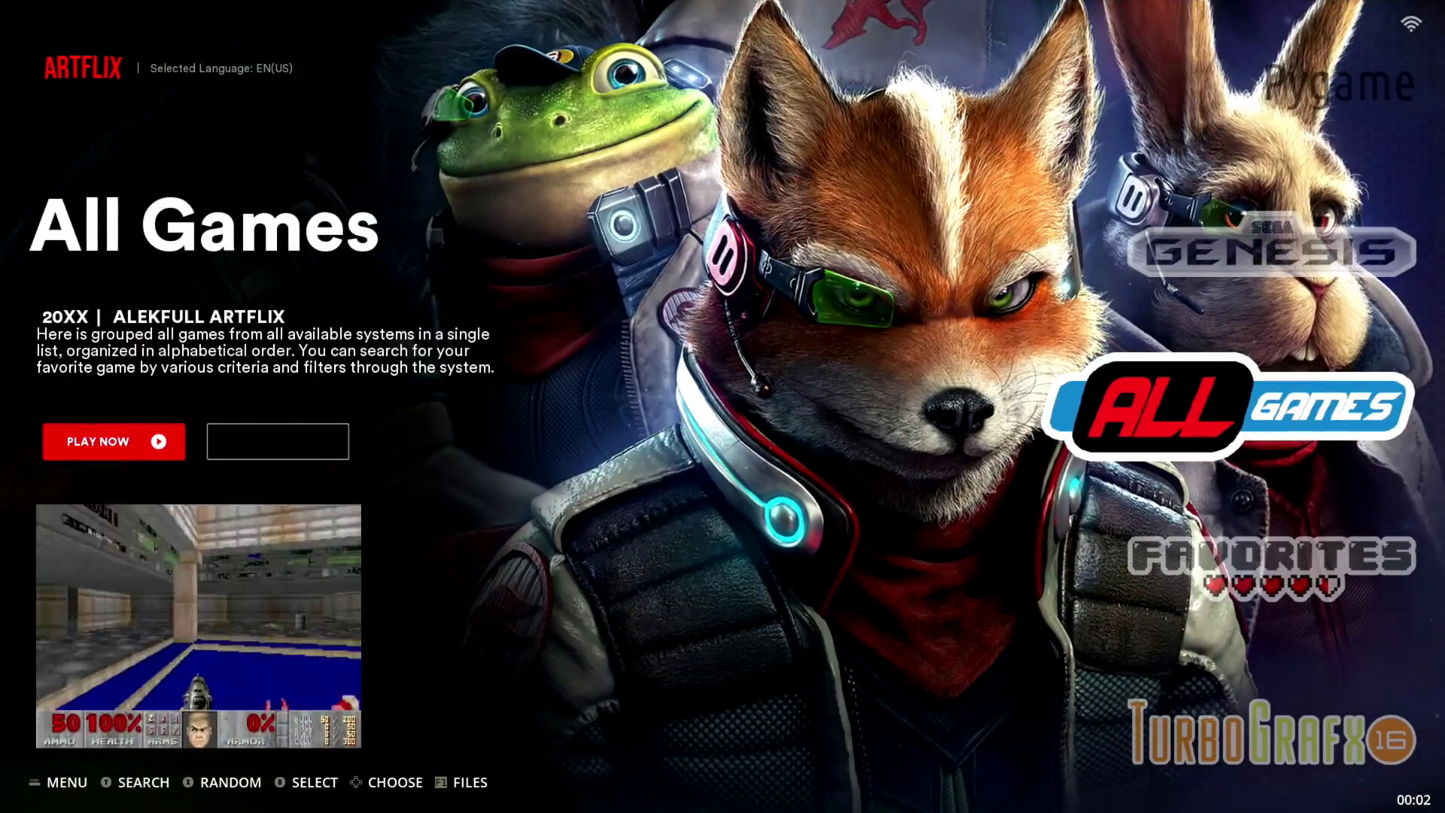
Run Update Games Lists from the games settings and confirm it so the copied Wii games get loaded.
key(F1)
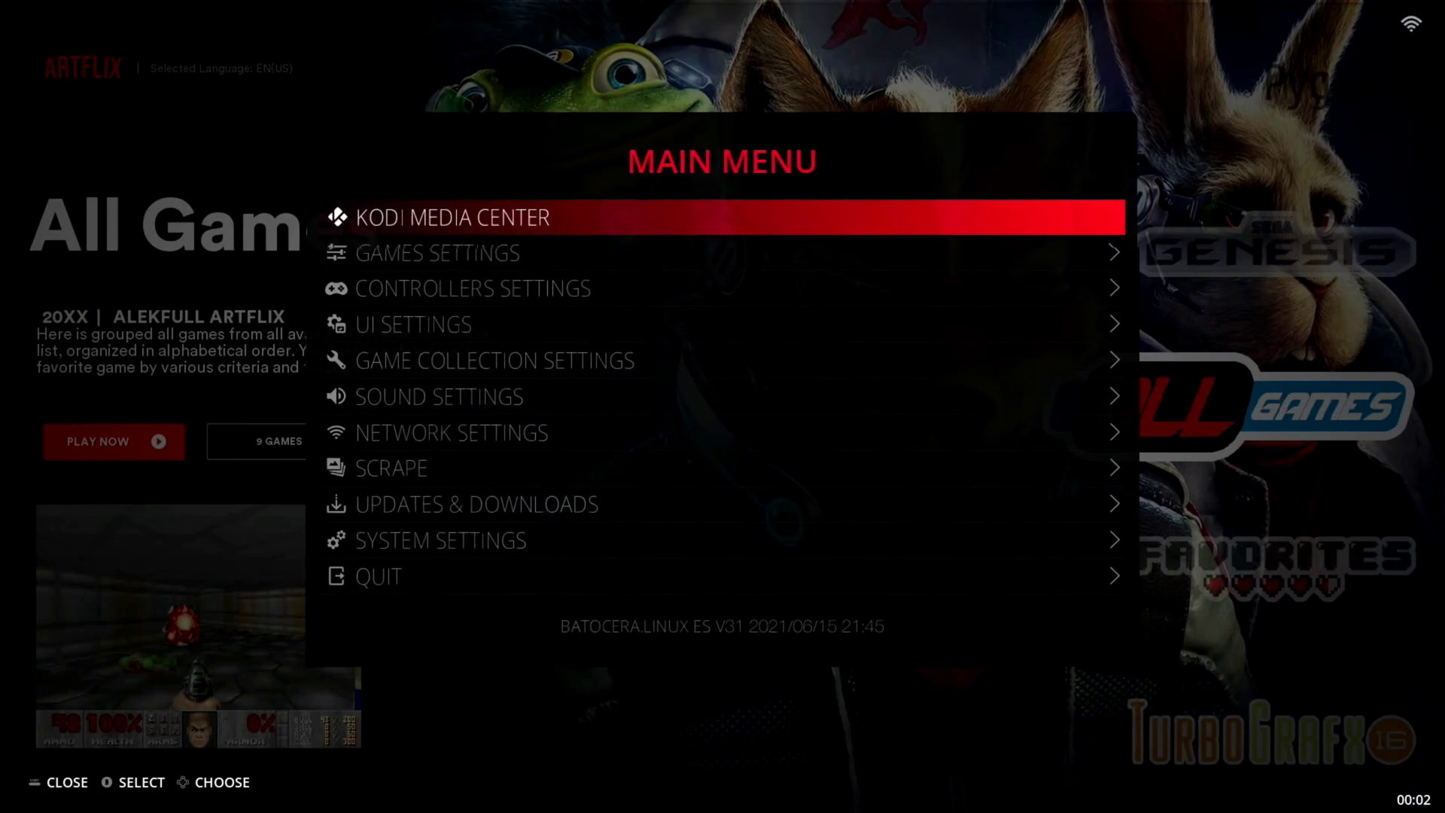
key(Down)
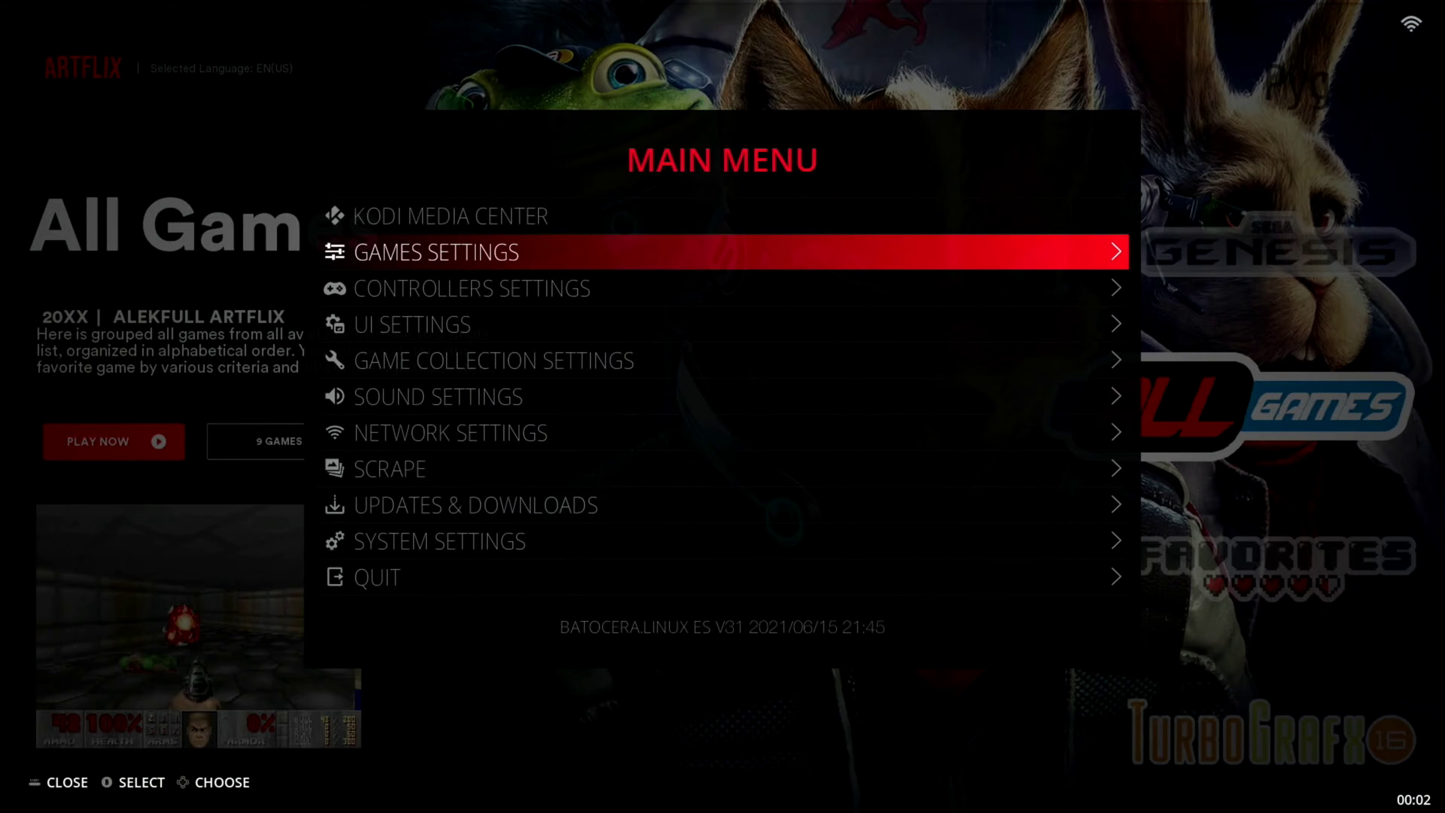
key(Return)
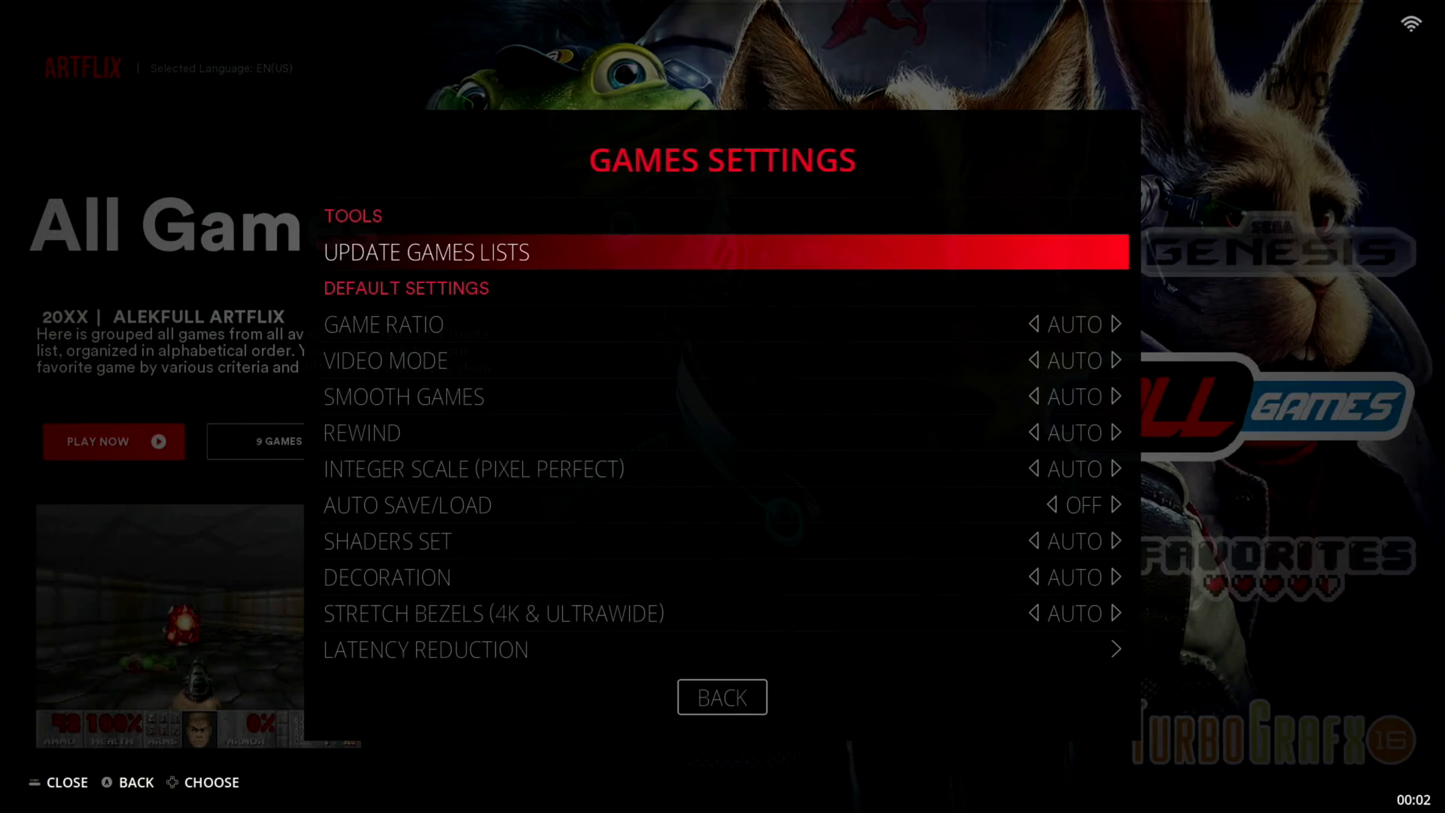
key(Return)
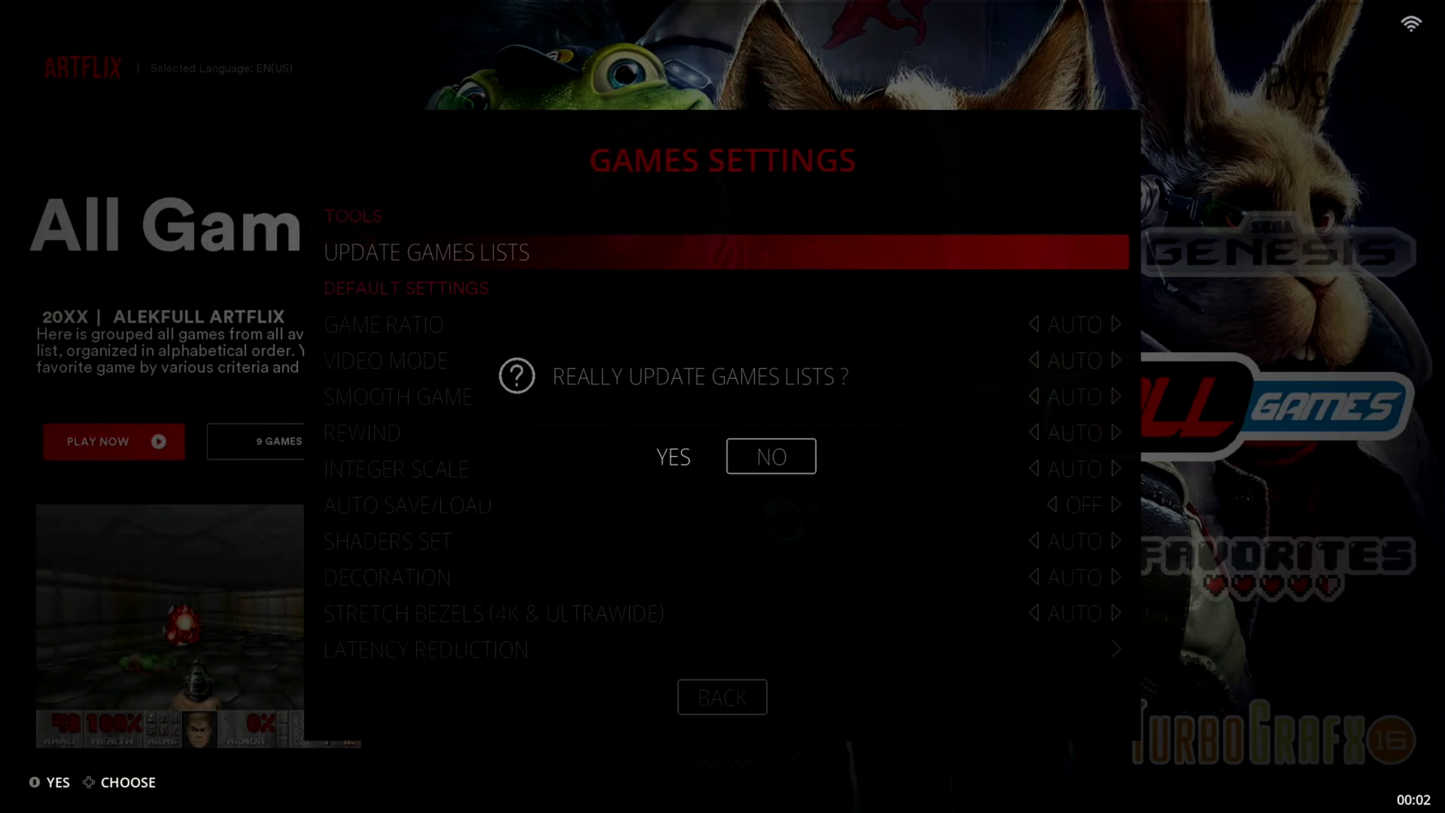
key(Return)
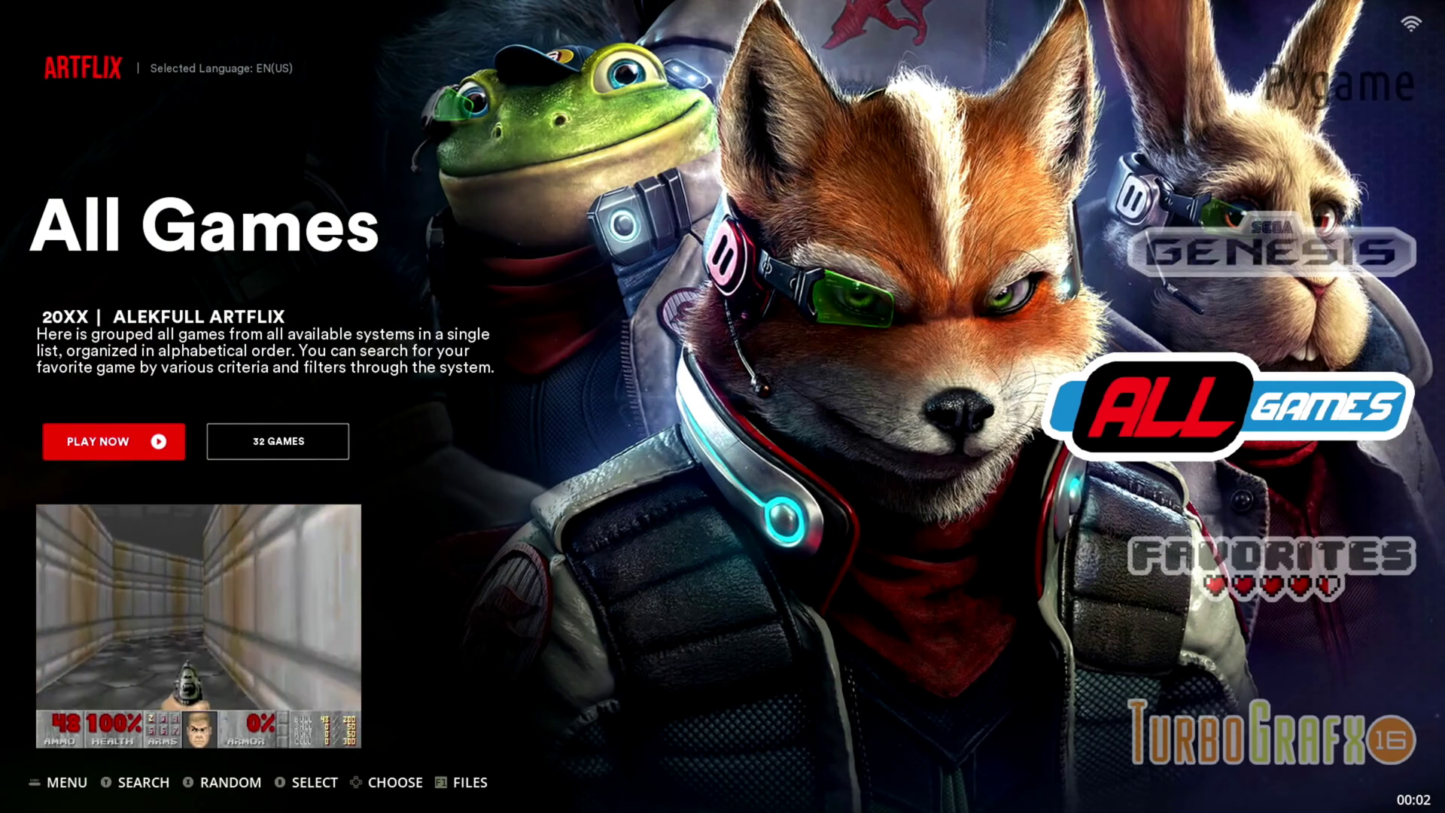
Open the Nintendo Wii system and look through its list of games.
key(Down)
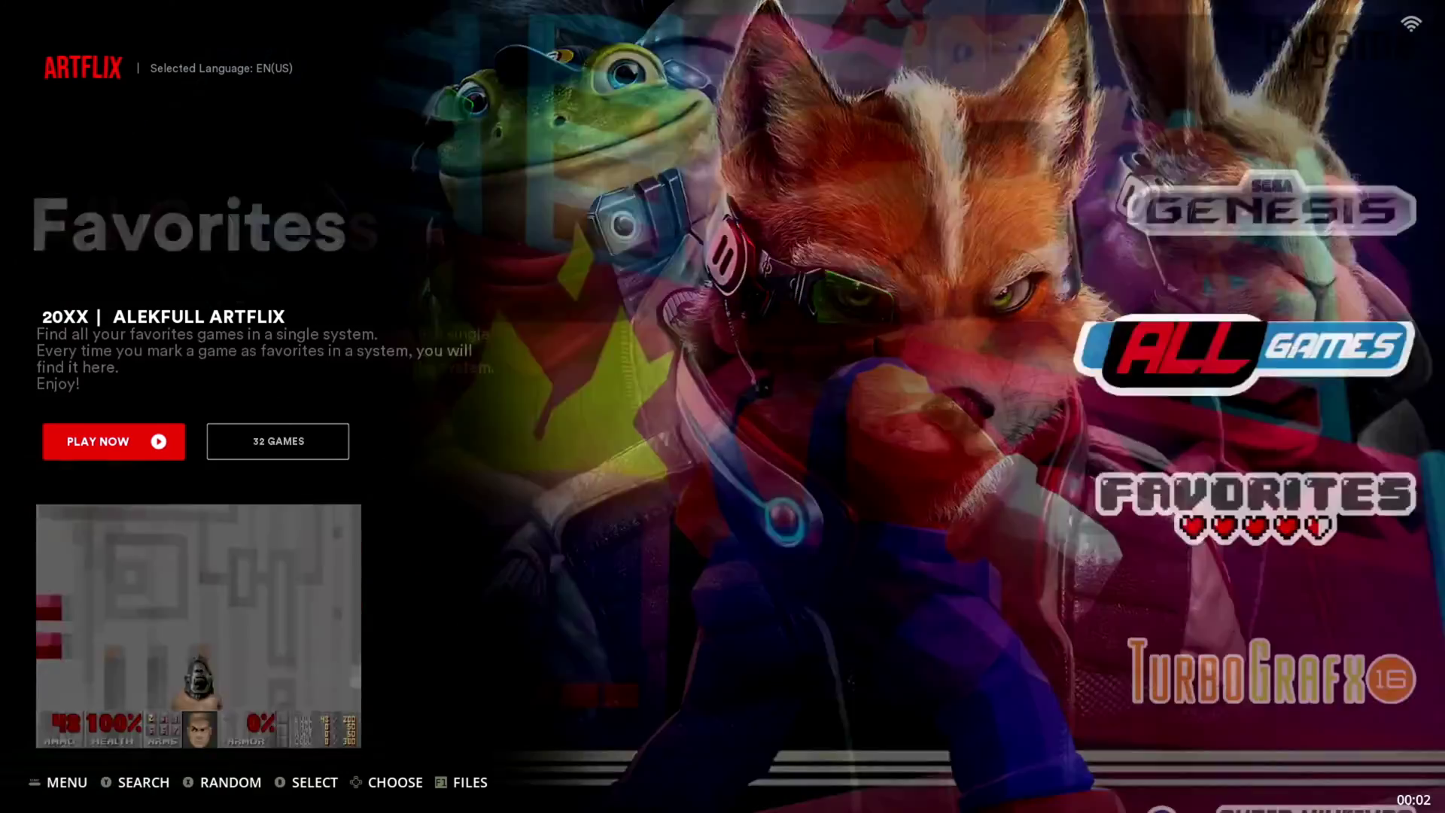
key(Down)
key(Down)
key(Down)
key(Down)
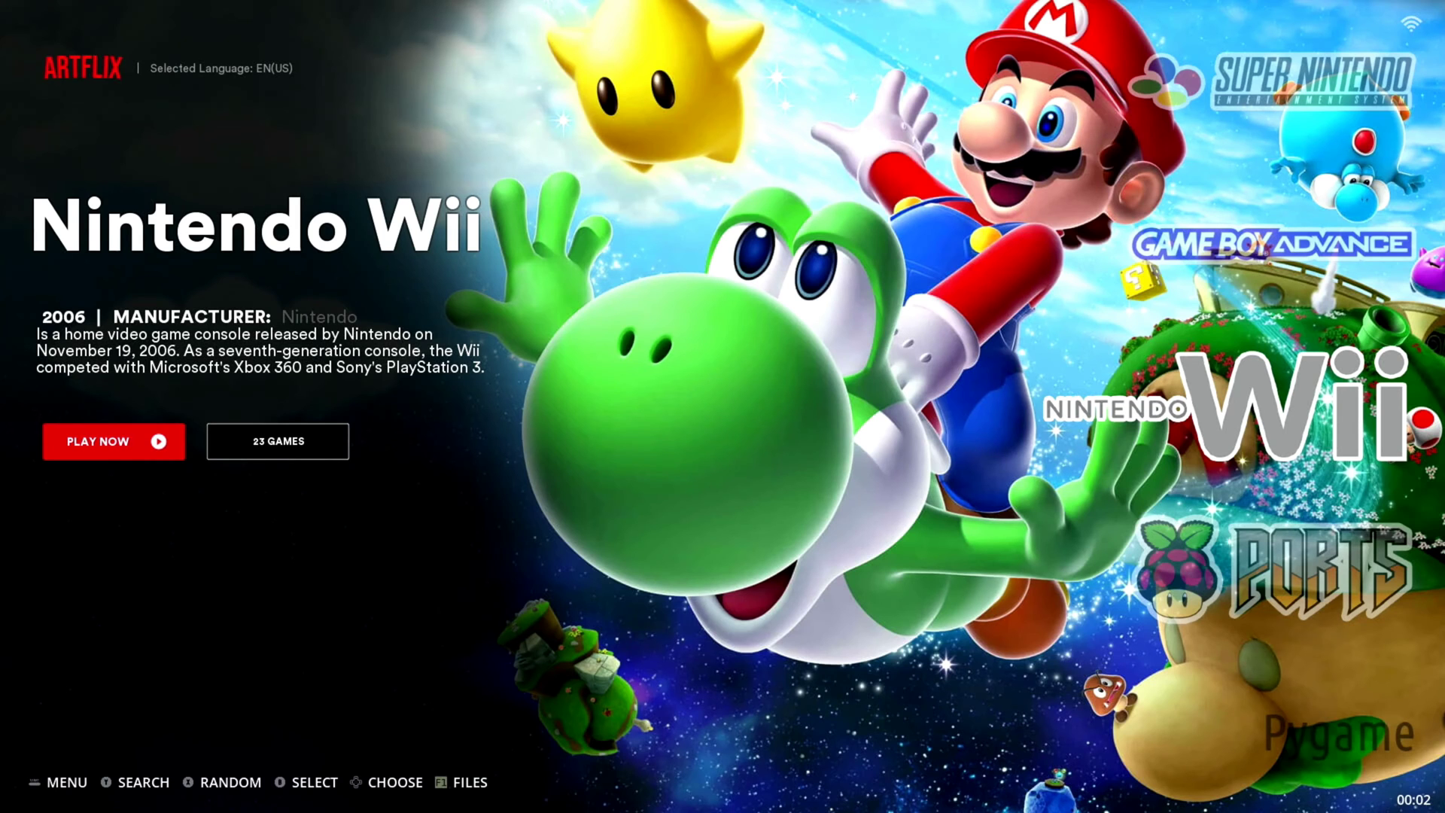
key(Return)
key(Down)
key(Down)
key(Down)
key(Down)
key(Down)
key(Down)
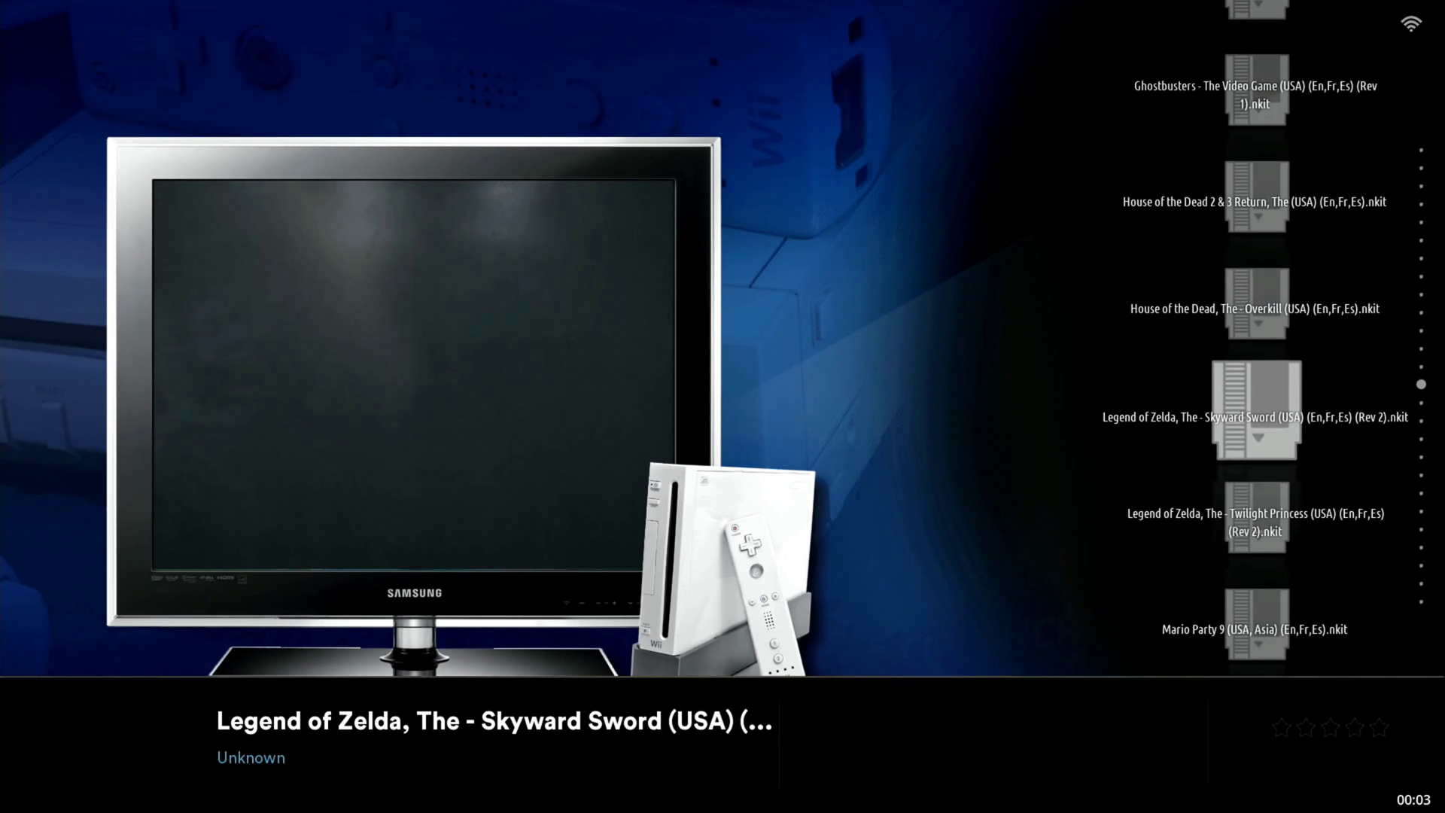
key(Down)
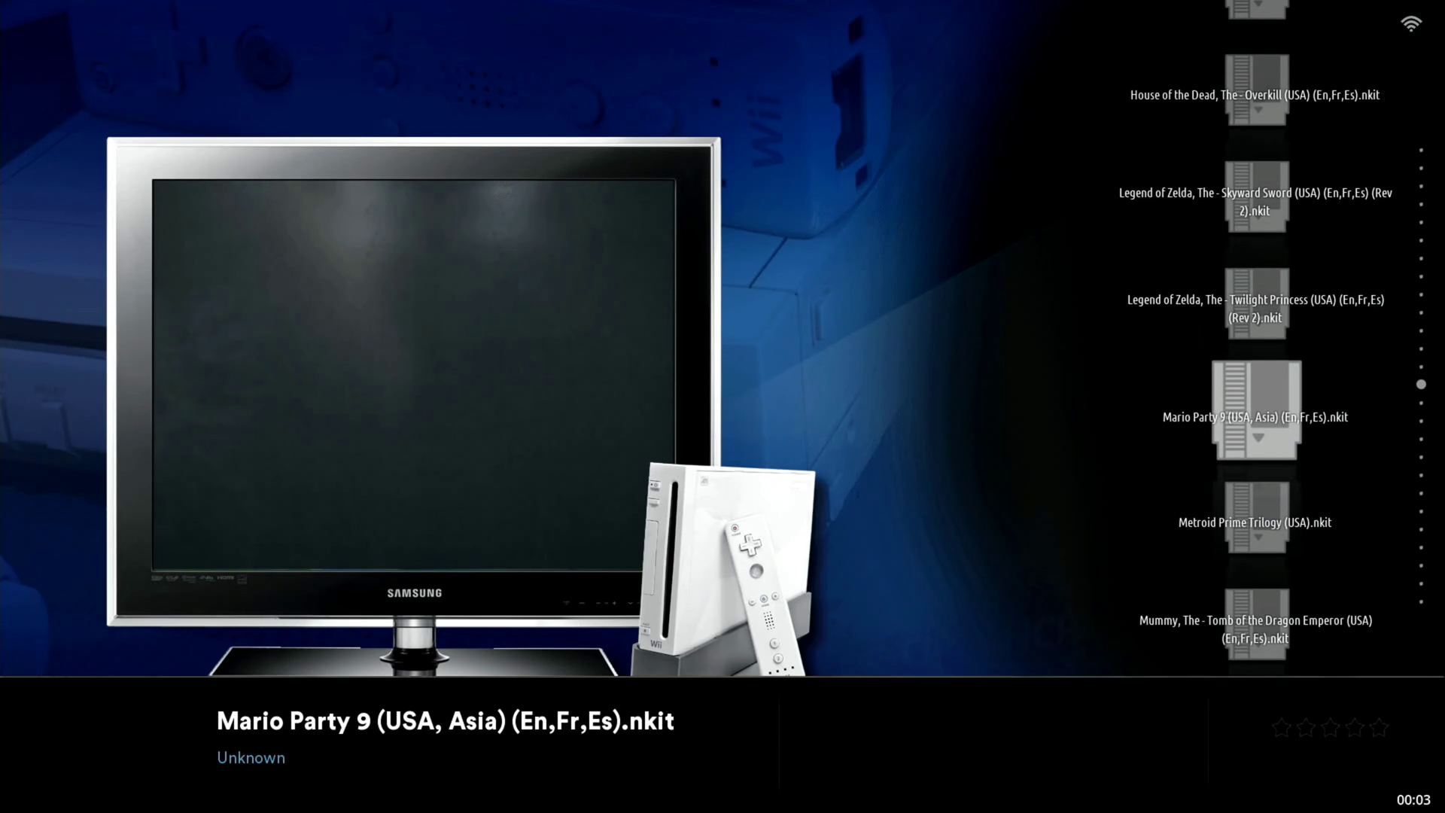